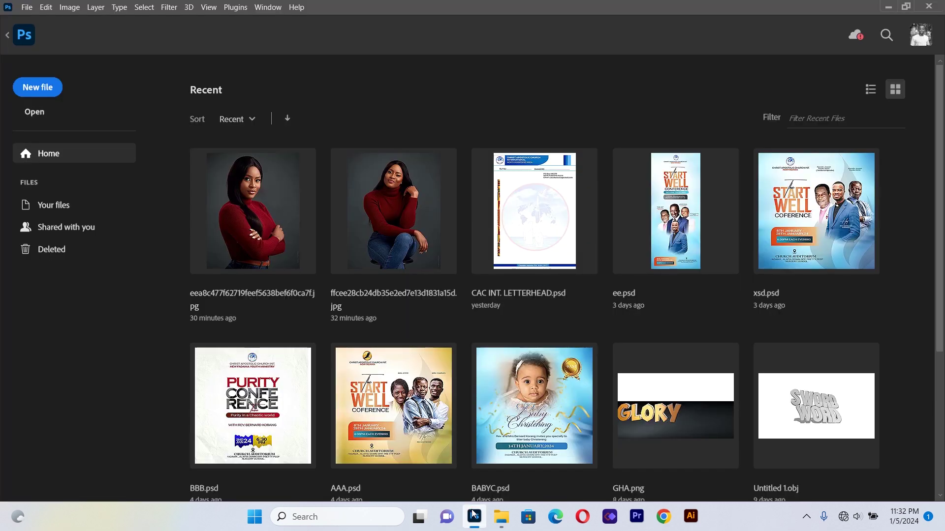
# Start a new document and name it BIRHDAY.
pyautogui.click(46, 86)
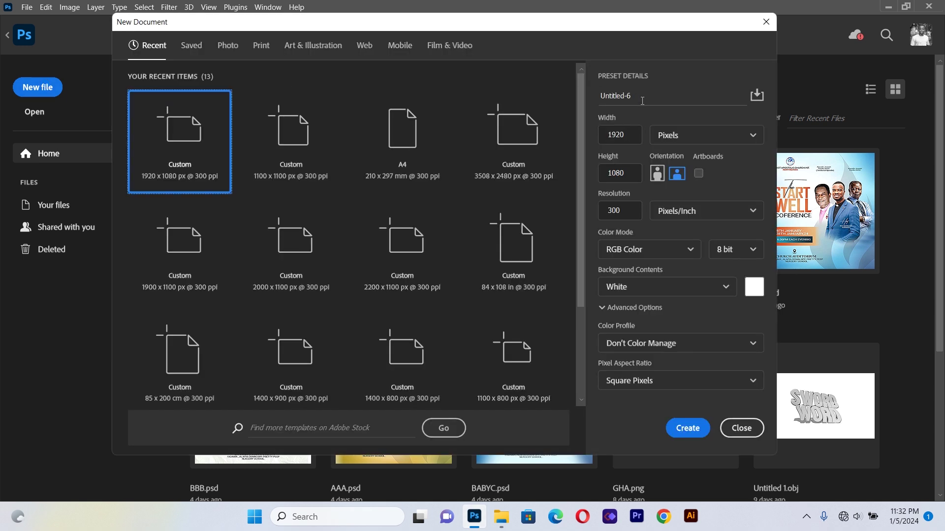
pyautogui.click(641, 101)
pyautogui.press('BackSpace')
pyautogui.press('BackSpace')
pyautogui.press('BackSpace')
pyautogui.press('BackSpace')
pyautogui.press('BackSpace')
pyautogui.press('BackSpace')
pyautogui.press('BackSpace')
pyautogui.press('BackSpace')
pyautogui.press('BackSpace')
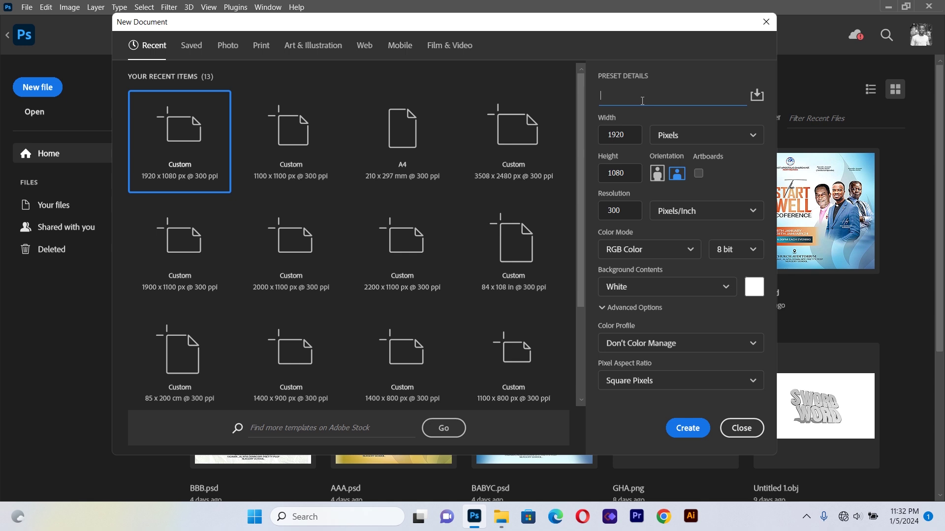
pyautogui.write('BIRHDAY')
# Set the new document's width and height to 1100 pixels each and create it.
pyautogui.click(599, 142)
pyautogui.write('100')
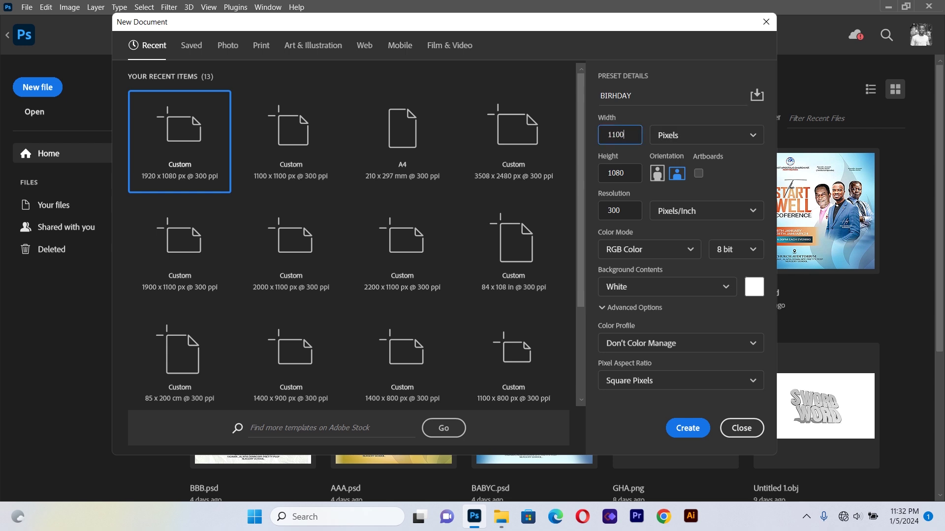
pyautogui.press('Tab')
pyautogui.write('1100')
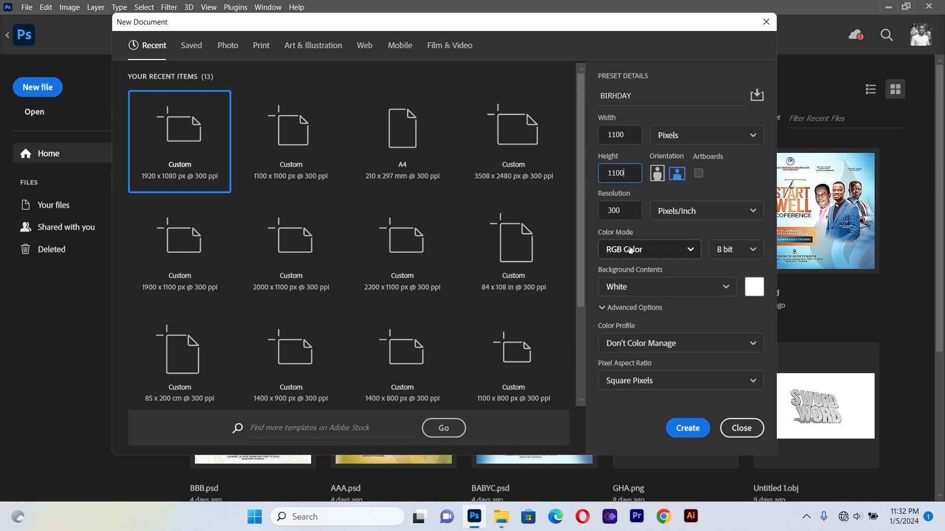
pyautogui.click(676, 429)
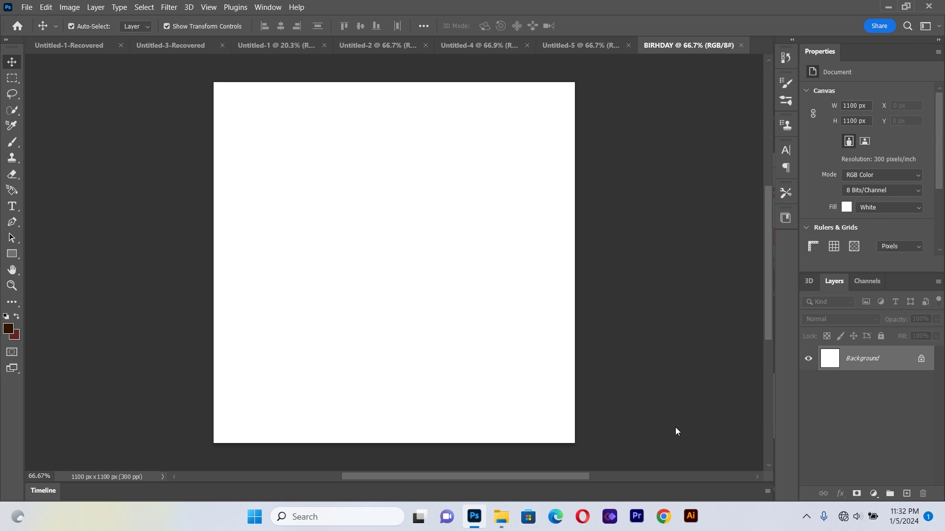
# Add a new guide layout with 2 columns and 2 rows, each with a 20 px gutter.
pyautogui.click(209, 7)
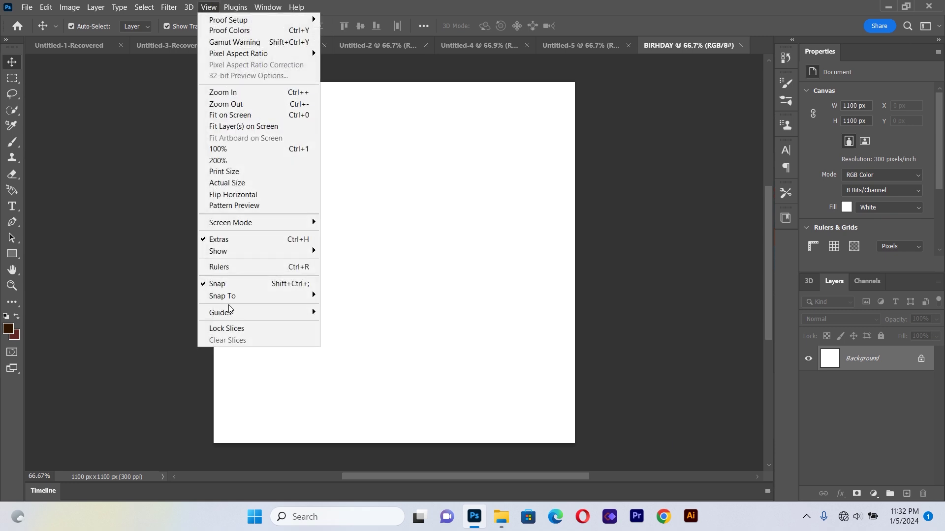
pyautogui.moveTo(238, 312)
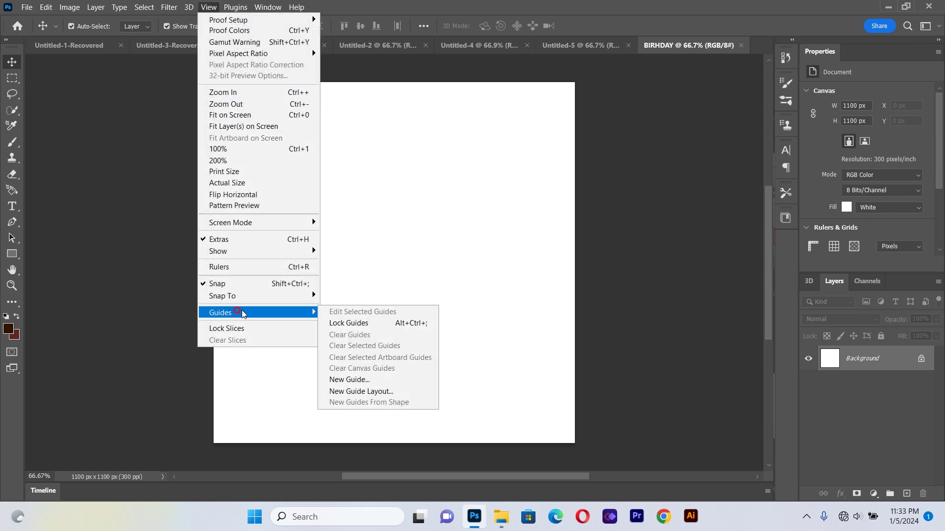
pyautogui.click(380, 396)
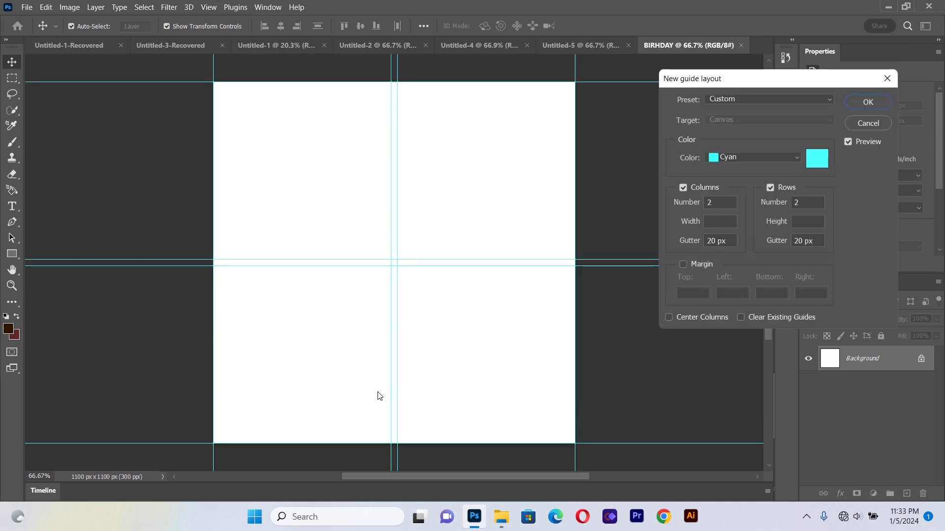
pyautogui.click(866, 102)
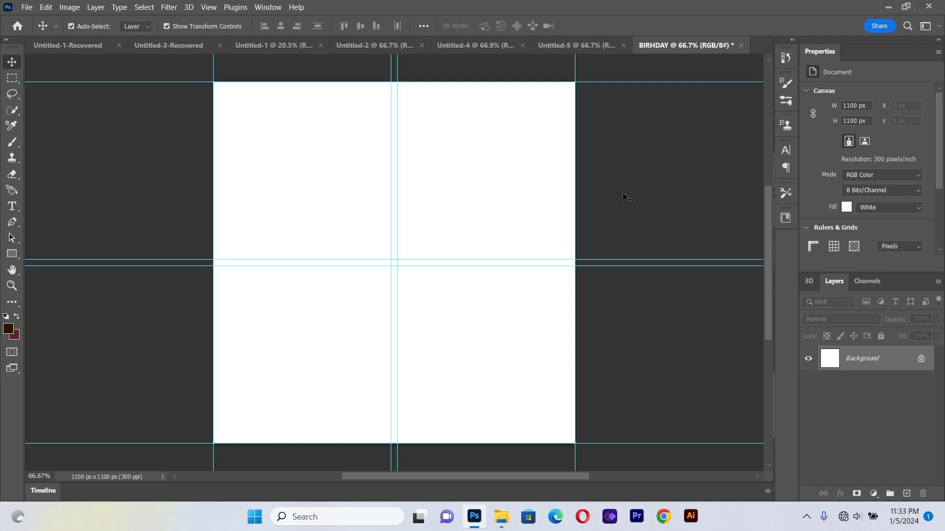
pyautogui.click(470, 82)
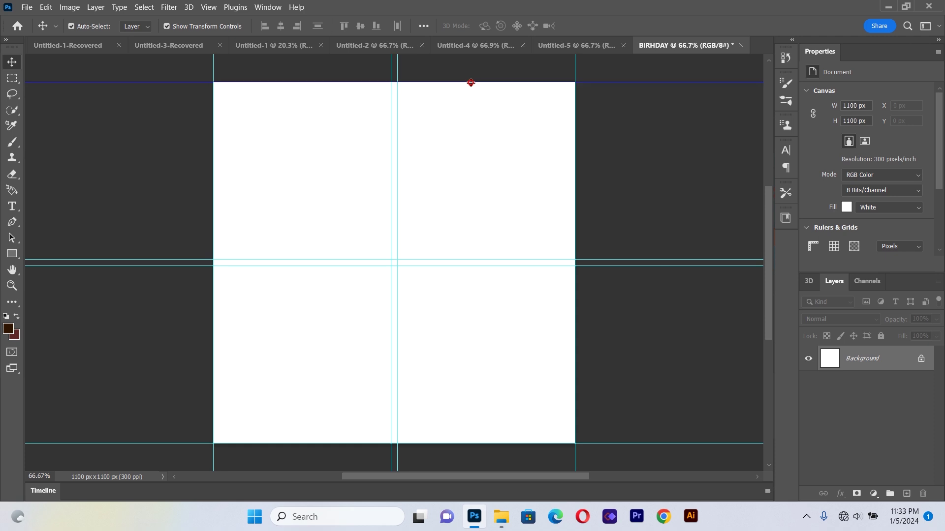
# Place the light-bulb image from the desktop's bithday folder as a linked object, aligned exactly with the canvas edges.
pyautogui.click(27, 7)
pyautogui.click(63, 261)
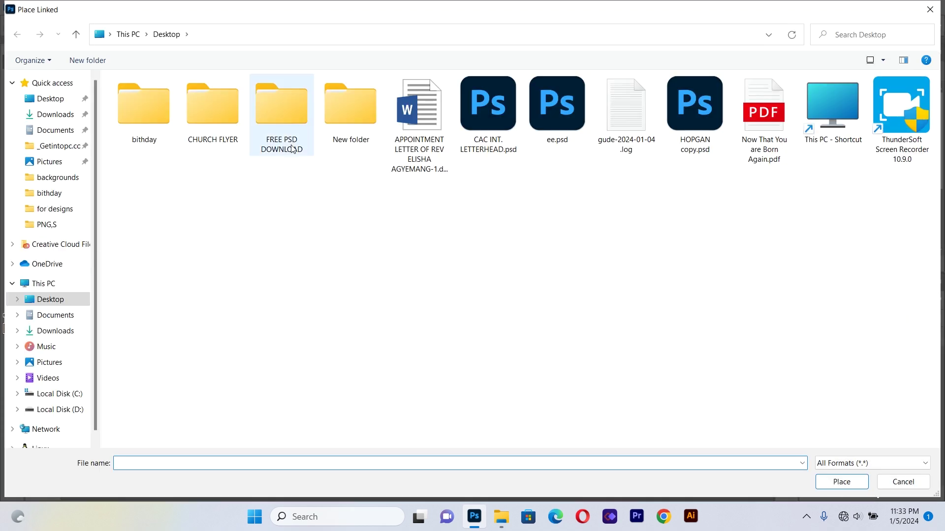
pyautogui.doubleClick(156, 121)
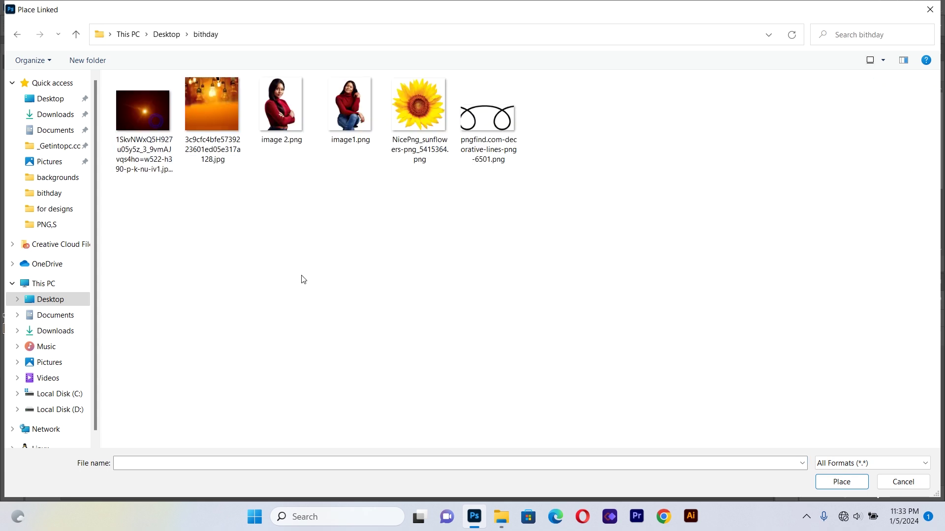
pyautogui.doubleClick(228, 91)
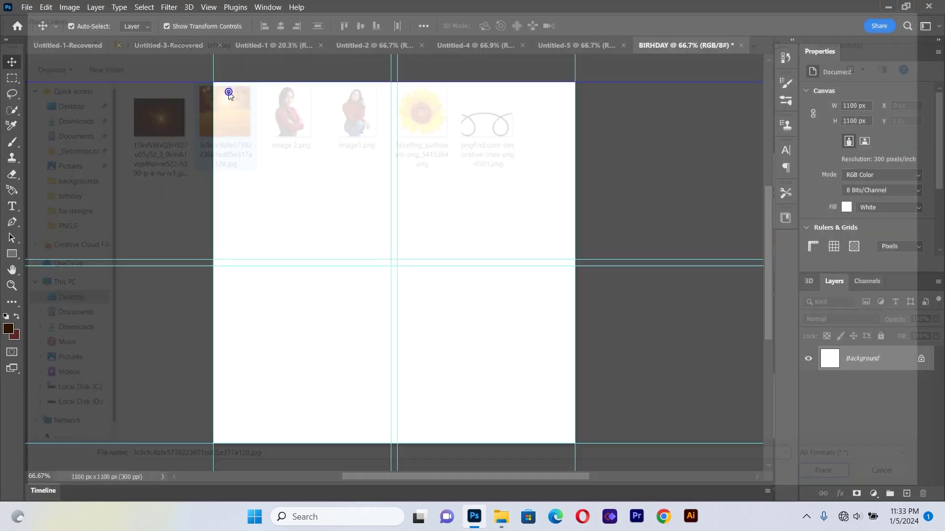
pyautogui.moveTo(365, 154)
pyautogui.mouseDown()
pyautogui.moveTo(364, 177)
pyautogui.moveTo(363, 157)
pyautogui.mouseUp()
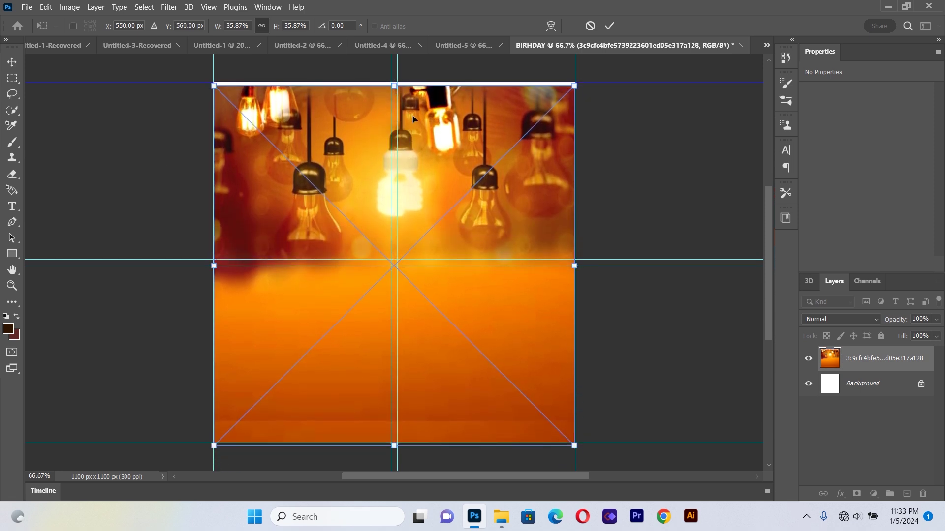
pyautogui.moveTo(415, 118); pyautogui.dragTo(415, 115)
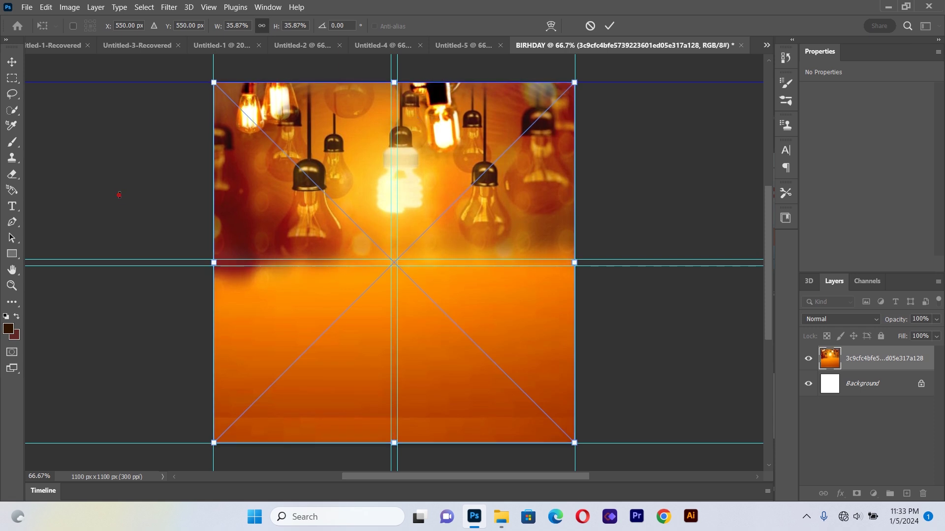
pyautogui.click(10, 63)
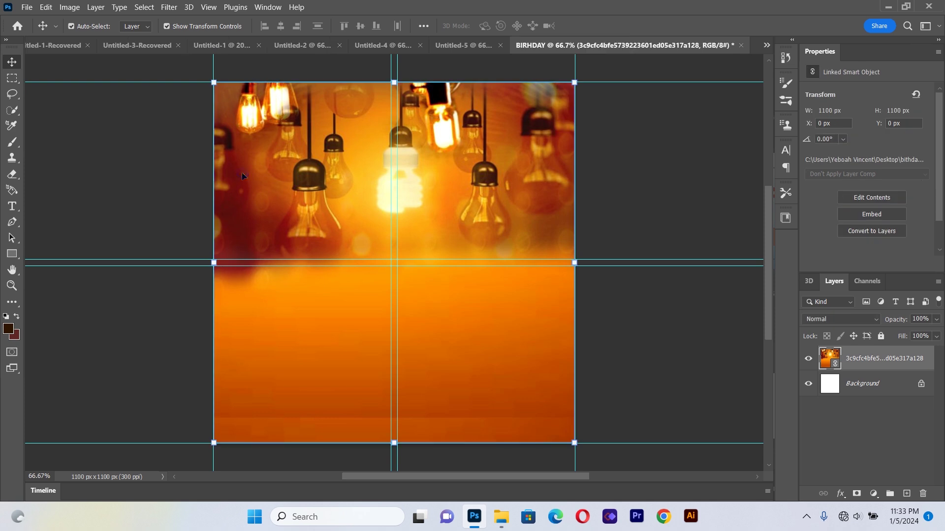
# Apply a Gaussian Blur with a 16.6-pixel radius to the light-bulb background layer.
pyautogui.click(169, 8)
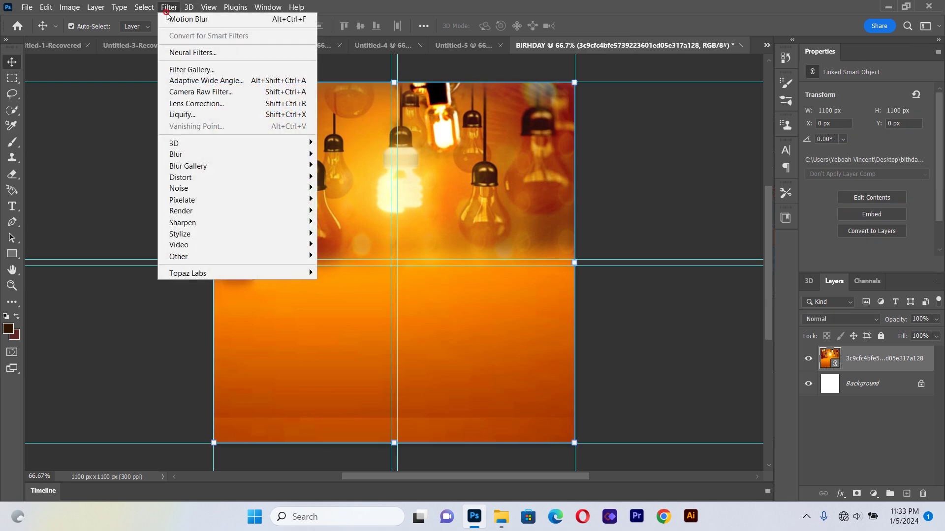
pyautogui.moveTo(259, 154)
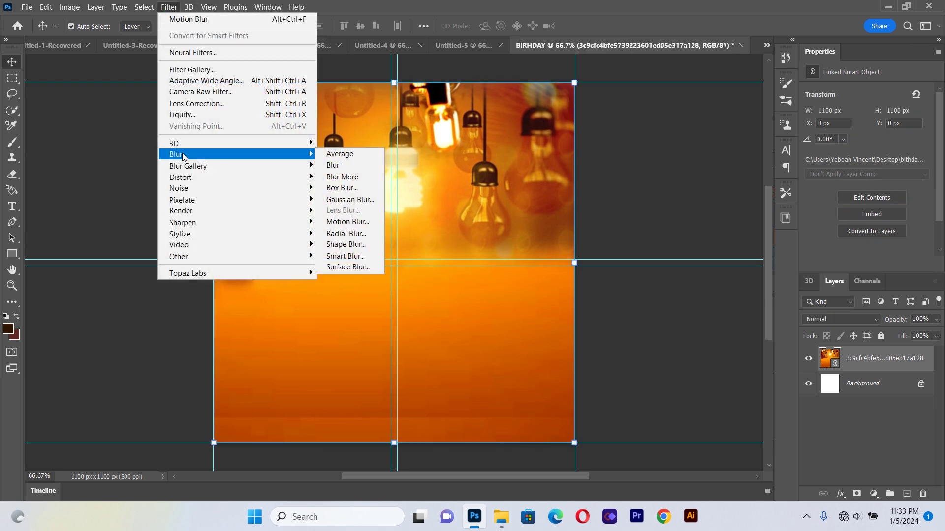
pyautogui.click(340, 200)
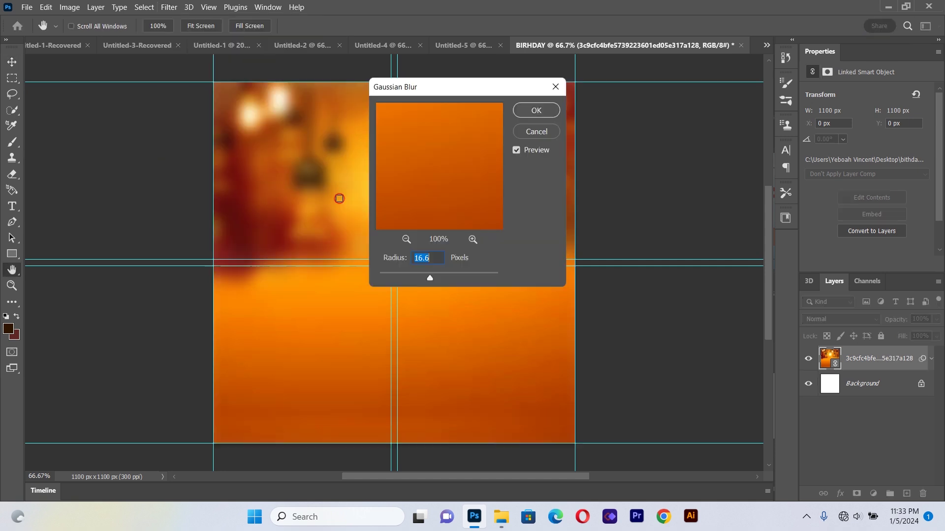
pyautogui.moveTo(451, 87); pyautogui.dragTo(591, 101)
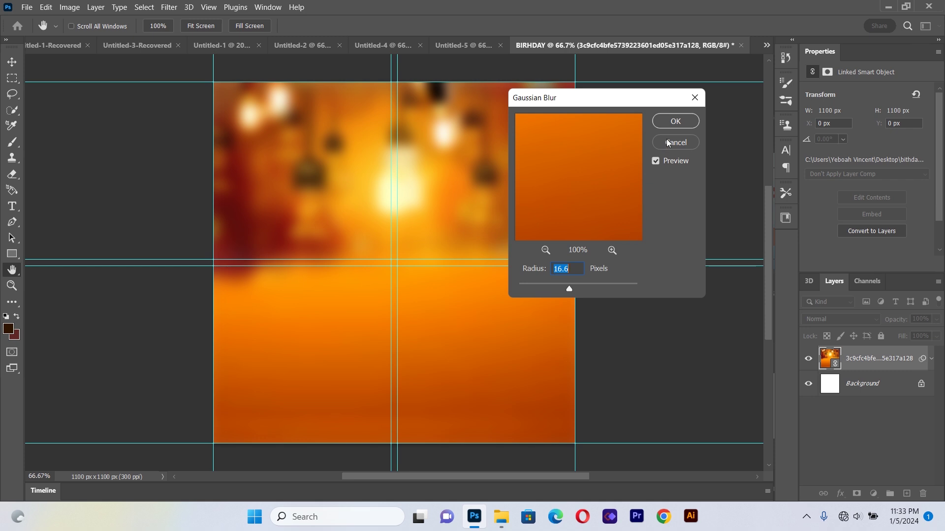
pyautogui.click(675, 122)
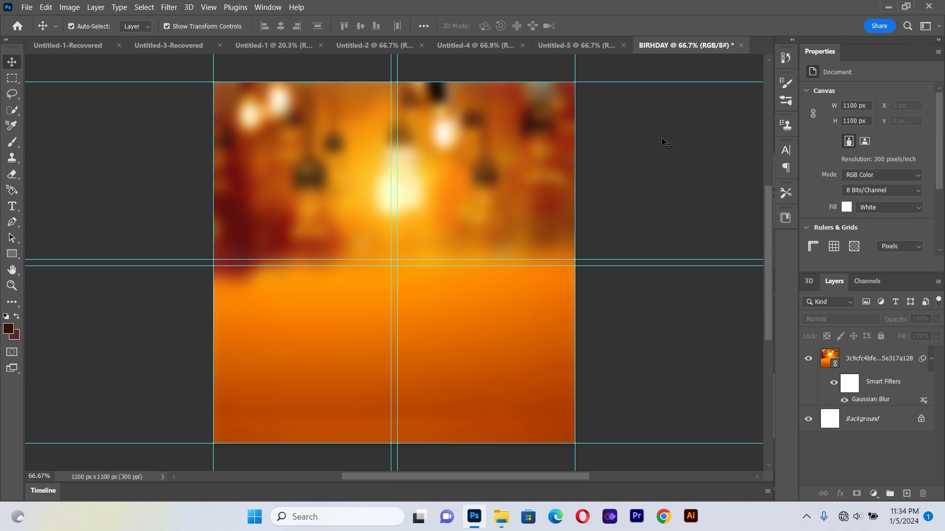
# Set the foreground color to near-black 020202.
pyautogui.click(8, 329)
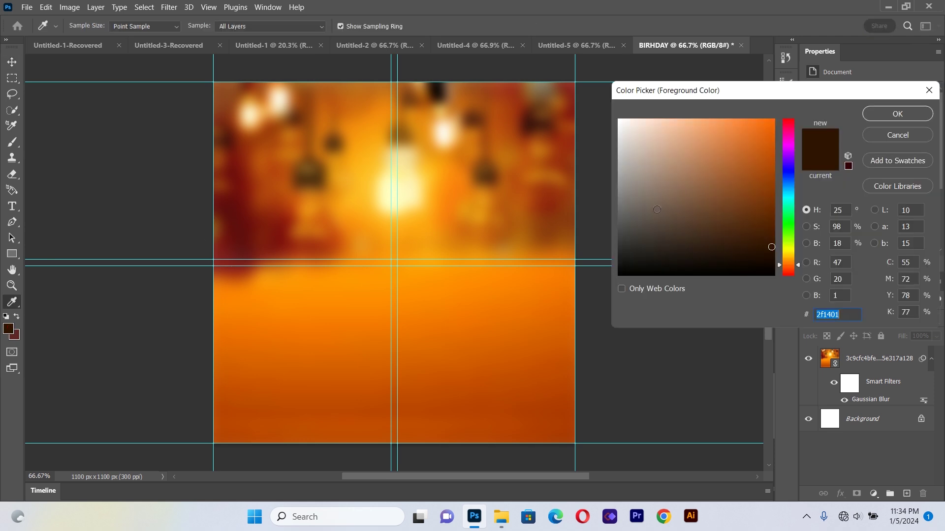
pyautogui.click(626, 272)
pyautogui.moveTo(626, 273)
pyautogui.mouseDown()
pyautogui.moveTo(623, 263)
pyautogui.moveTo(621, 273)
pyautogui.mouseUp()
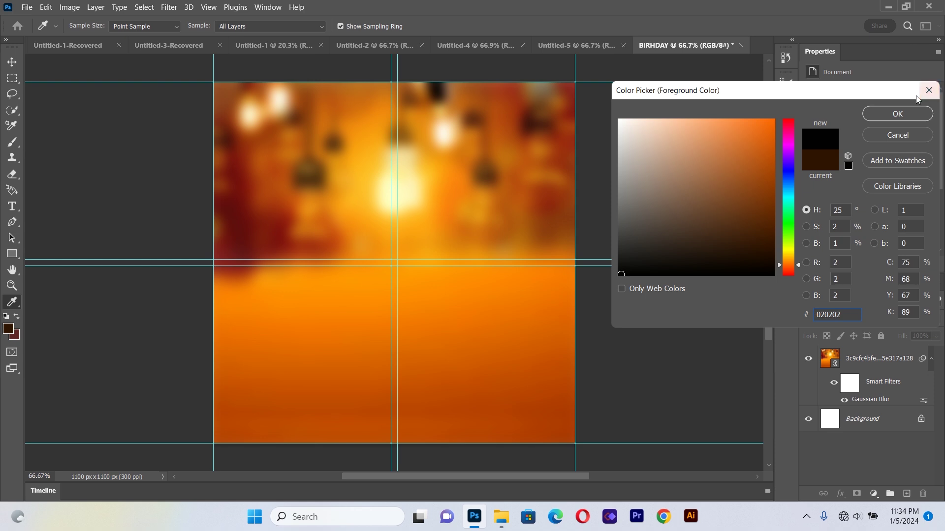
pyautogui.click(897, 114)
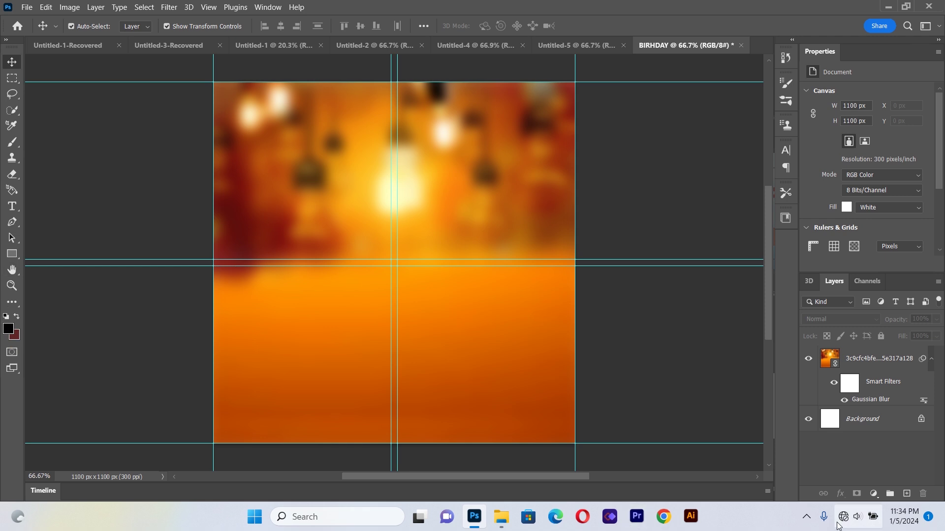
# Add a linear black-to-transparent gradient fill layer above the background image, at 90° and 100% scale.
pyautogui.click(873, 492)
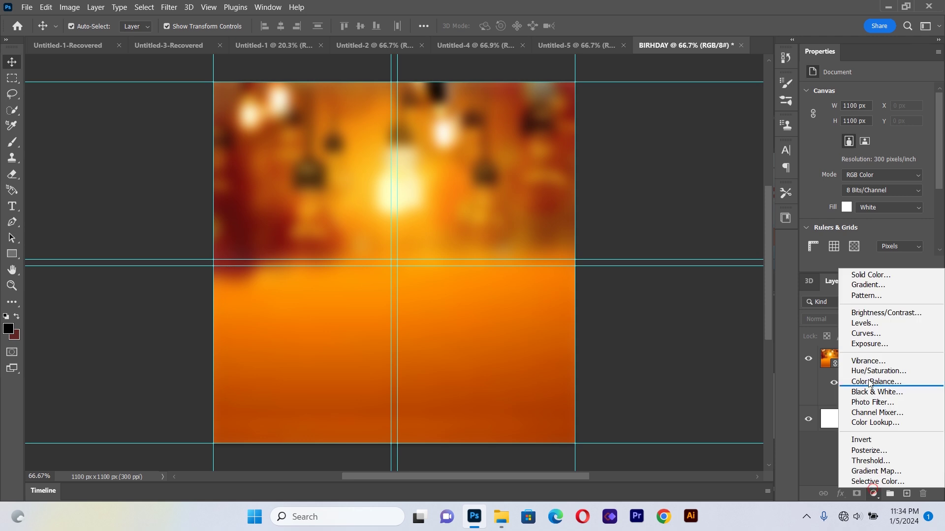
pyautogui.click(873, 287)
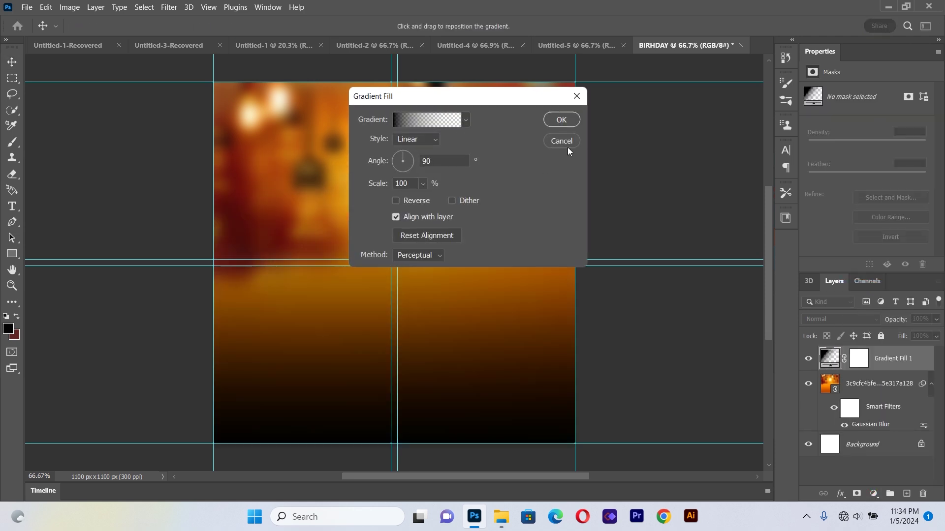
pyautogui.click(561, 122)
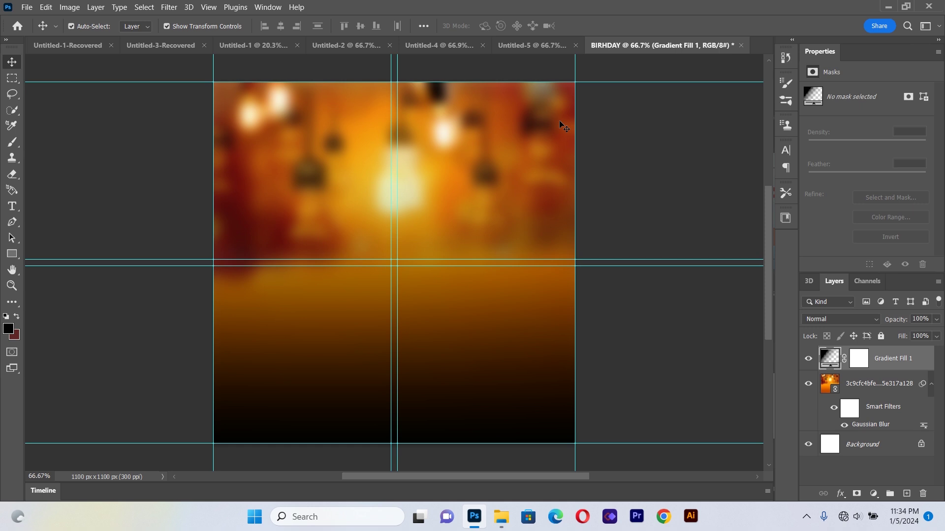
# Place the orange lens flare image from the bithday folder as a linked object, enlarged to about 1176 by 882 px.
pyautogui.click(27, 7)
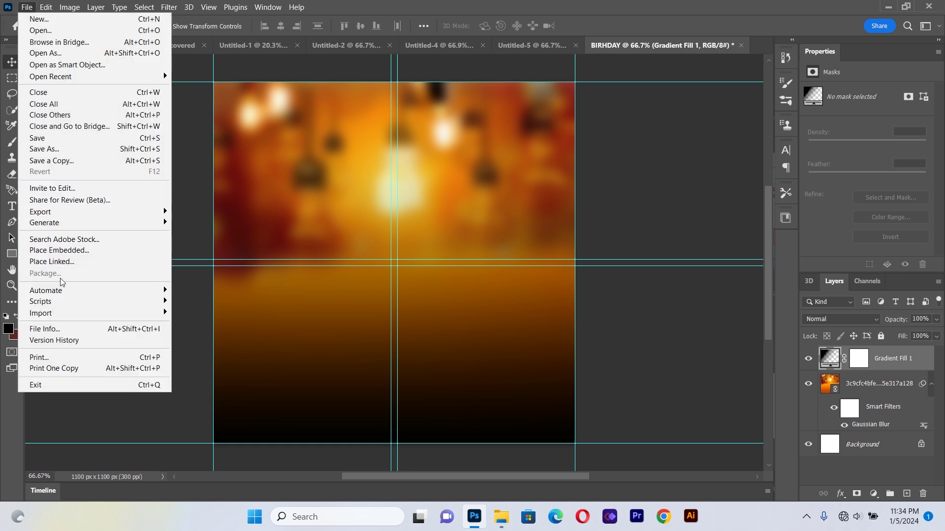
pyautogui.click(66, 261)
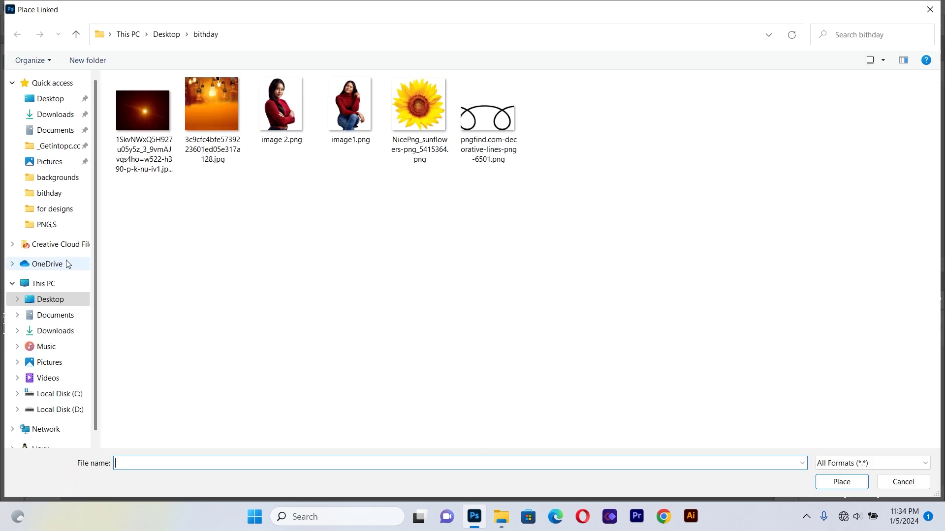
pyautogui.doubleClick(143, 110)
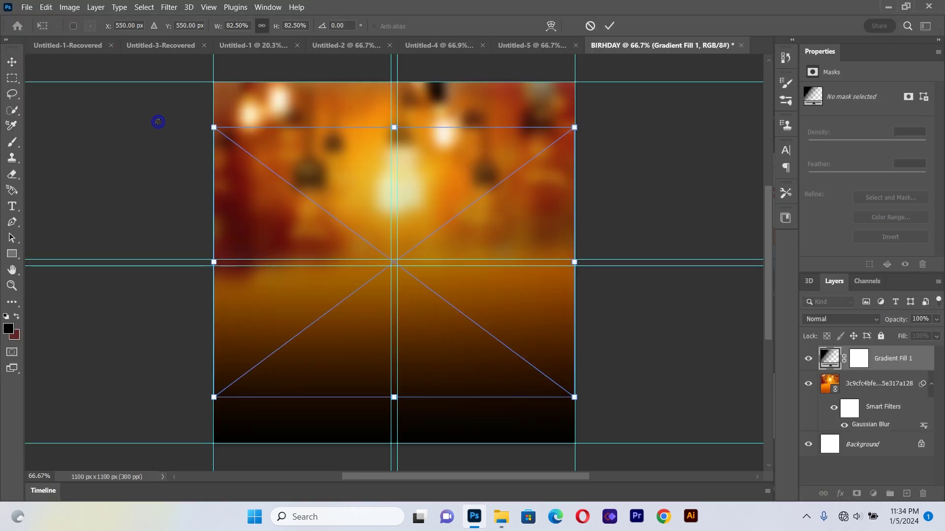
pyautogui.moveTo(394, 127); pyautogui.dragTo(400, 109)
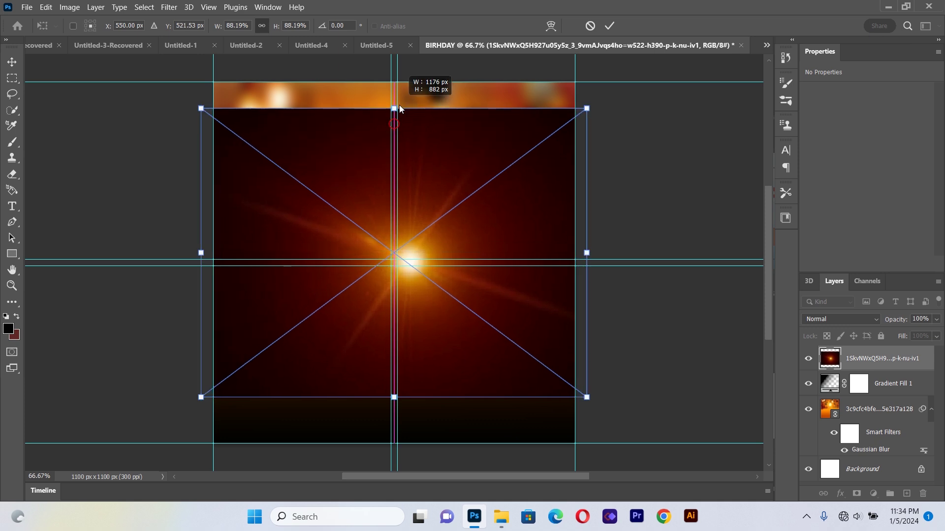
pyautogui.click(12, 62)
pyautogui.click(299, 133)
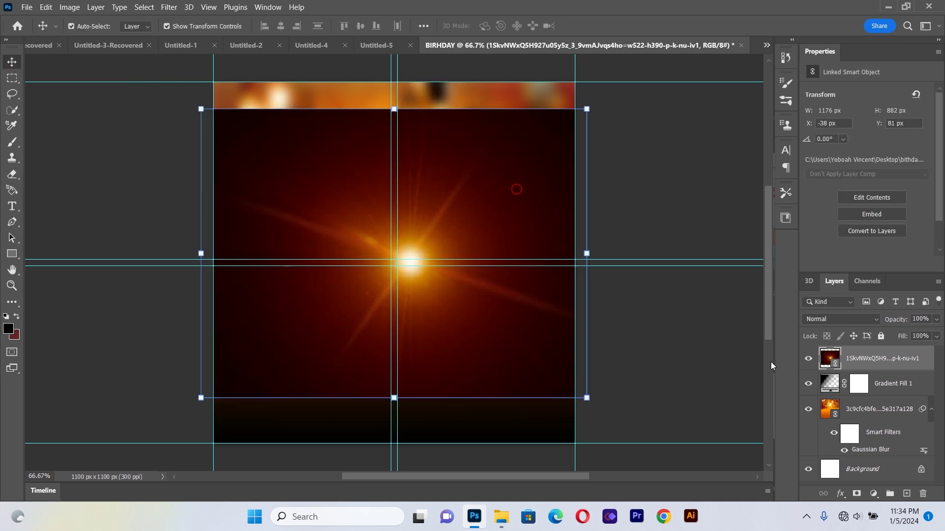
# Set the lens flare layer's blend mode to Screen and move it up and left to about X -234 px, Y -52 px.
pyautogui.click(826, 320)
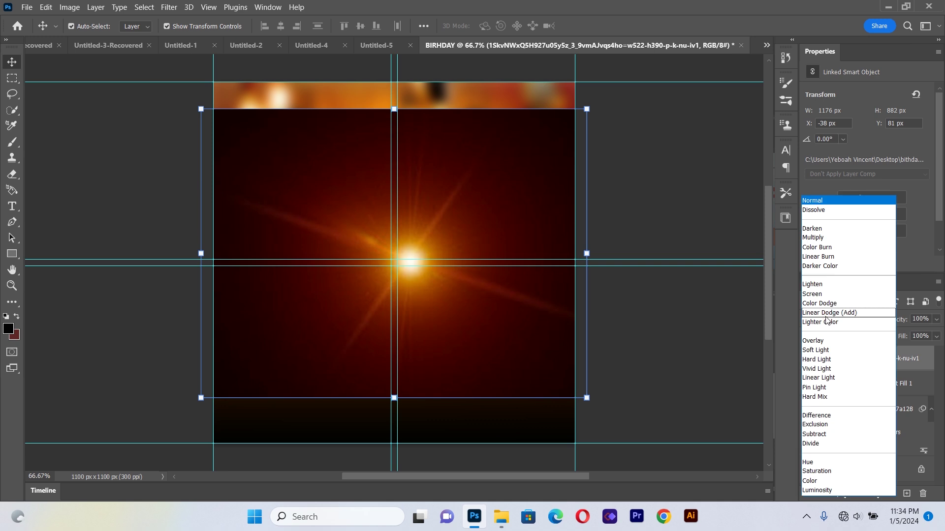
pyautogui.click(821, 295)
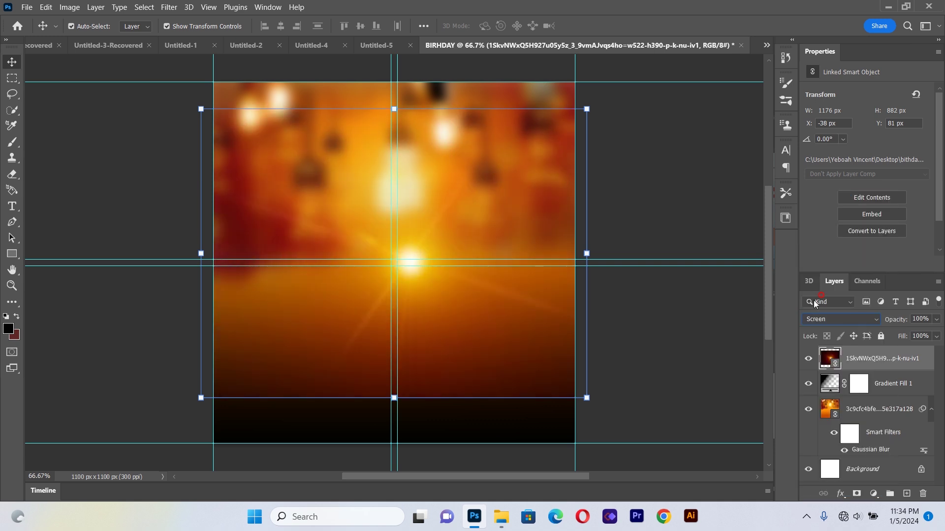
pyautogui.moveTo(445, 234); pyautogui.dragTo(378, 191)
pyautogui.hotkey('ctrl', 't')
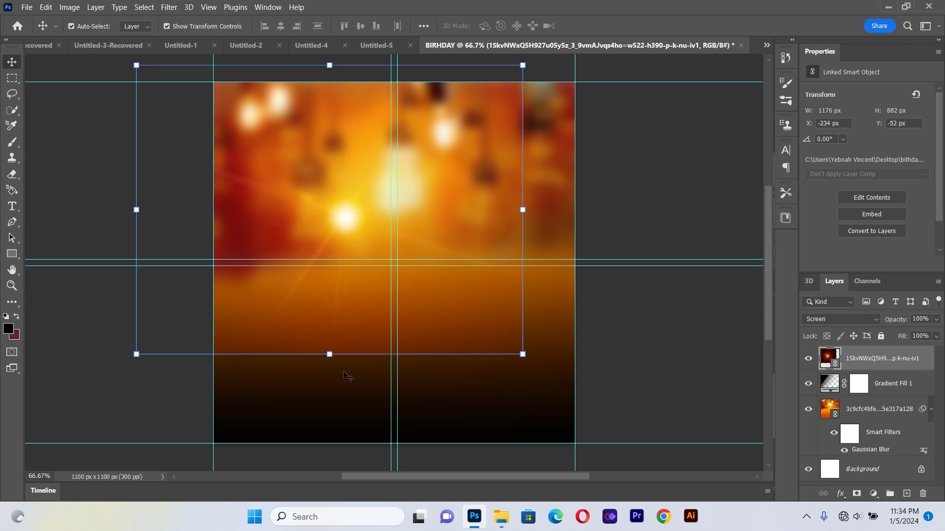
# Enlarge the lens flare layer to about 1440 by 1080 px and reposition it to about X -238 px, Y -162 px.
pyautogui.moveTo(330, 355); pyautogui.dragTo(372, 350)
pyautogui.moveTo(458, 208); pyautogui.dragTo(501, 214)
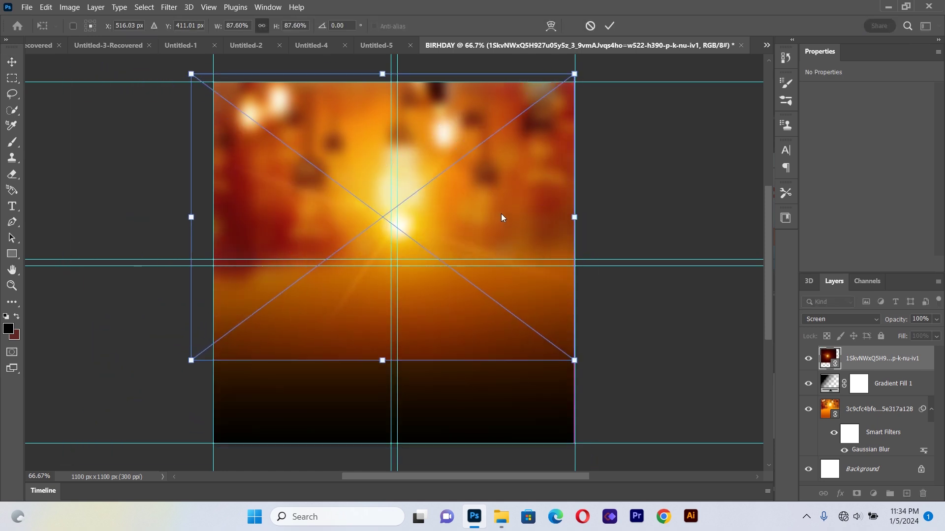
pyautogui.moveTo(574, 218); pyautogui.dragTo(594, 217)
pyautogui.moveTo(518, 215); pyautogui.dragTo(514, 205)
pyautogui.moveTo(385, 374); pyautogui.dragTo(387, 395)
pyautogui.moveTo(491, 248); pyautogui.dragTo(455, 214)
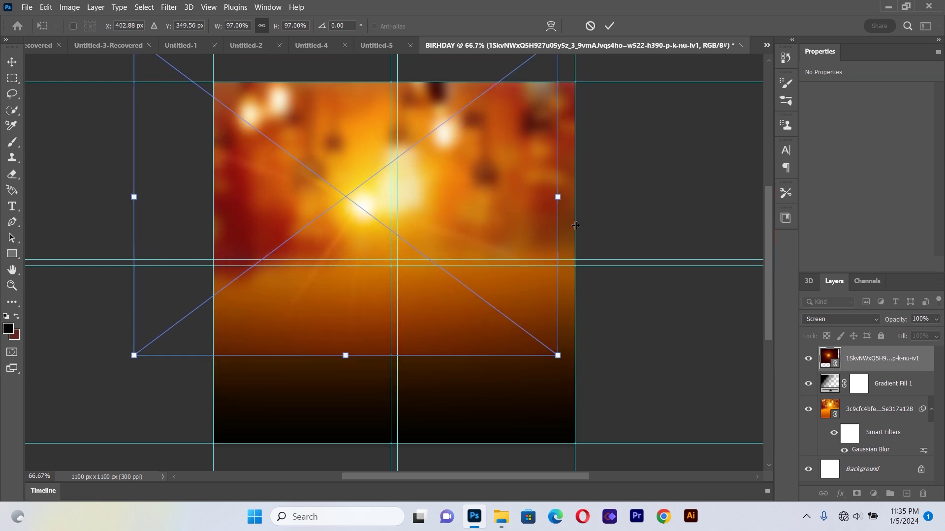
pyautogui.moveTo(559, 198); pyautogui.dragTo(608, 201)
pyautogui.moveTo(403, 225); pyautogui.dragTo(405, 234)
pyautogui.press('Return')
pyautogui.click(12, 61)
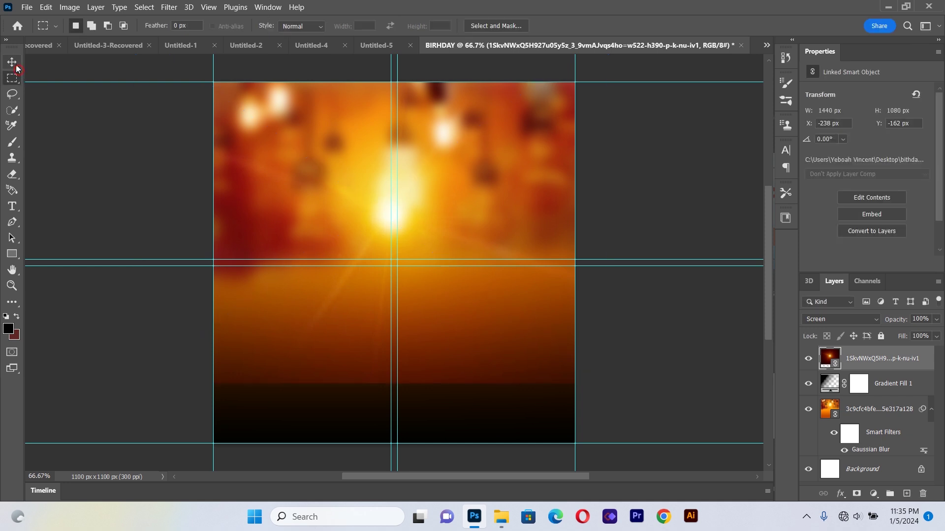
pyautogui.click(40, 119)
# Rasterize the lens flare layer and erase its hard lower edge with a soft 385 px eraser at 100% opacity.
pyautogui.click(261, 202)
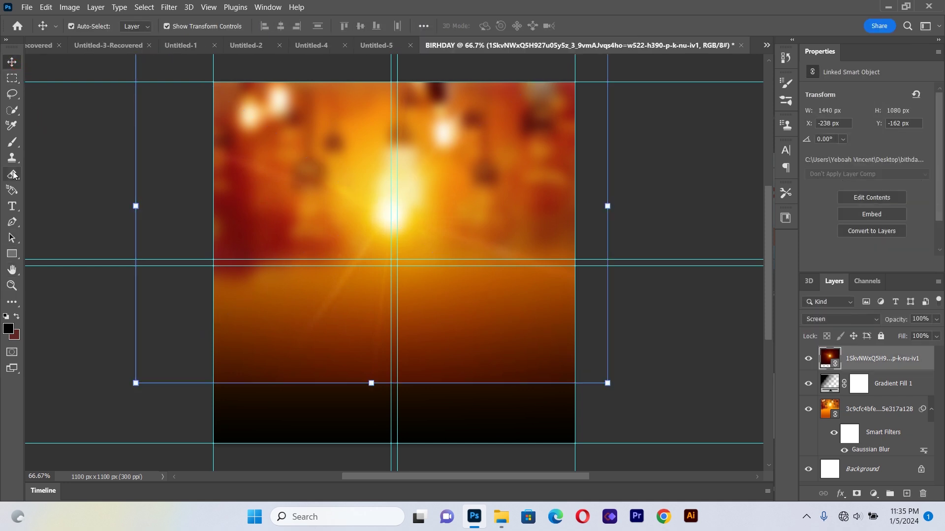
pyautogui.press('e')
pyautogui.click(252, 337)
pyautogui.click(446, 202)
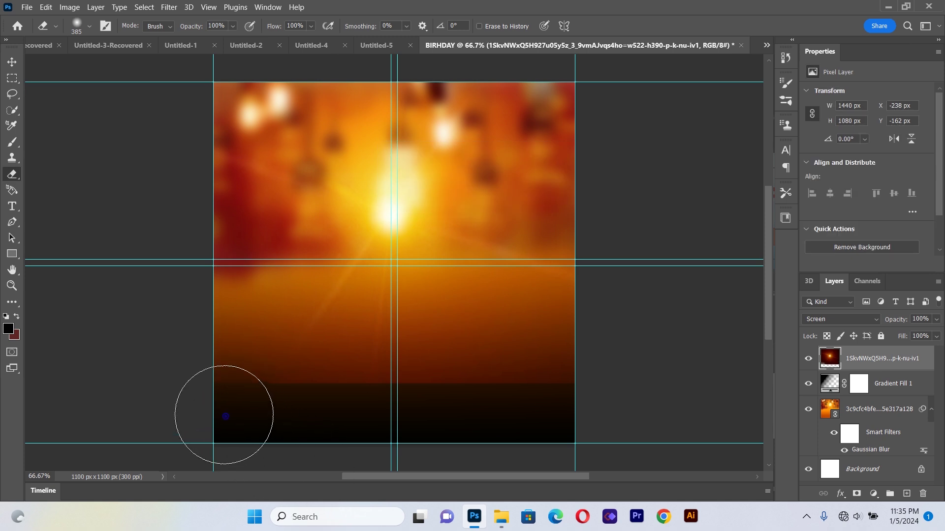
pyautogui.moveTo(320, 419)
pyautogui.mouseDown()
pyautogui.moveTo(225, 426)
pyautogui.moveTo(447, 418)
pyautogui.moveTo(342, 432)
pyautogui.moveTo(518, 419)
pyautogui.moveTo(512, 425)
pyautogui.moveTo(612, 398)
pyautogui.moveTo(458, 428)
pyautogui.mouseUp()
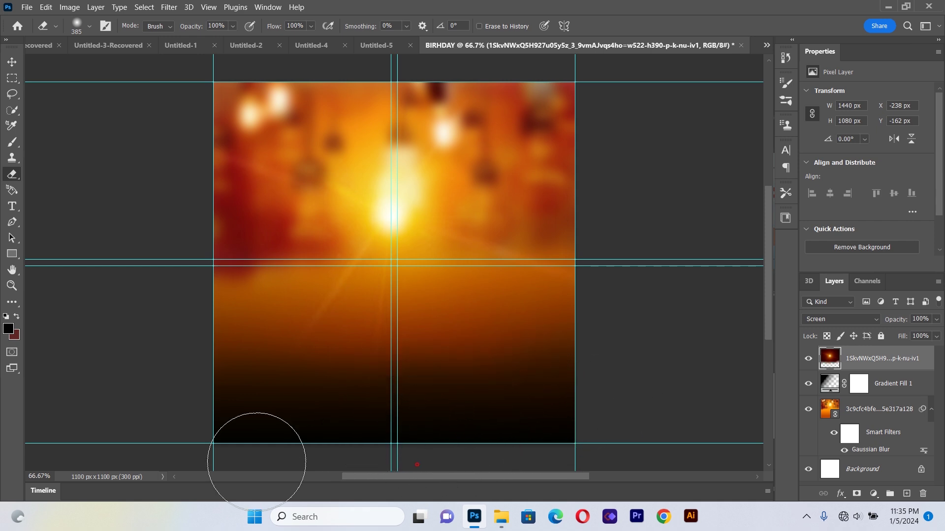
pyautogui.moveTo(200, 407)
pyautogui.mouseDown()
pyautogui.moveTo(219, 430)
pyautogui.moveTo(264, 432)
pyautogui.moveTo(460, 432)
pyautogui.moveTo(524, 415)
pyautogui.moveTo(277, 436)
pyautogui.mouseUp()
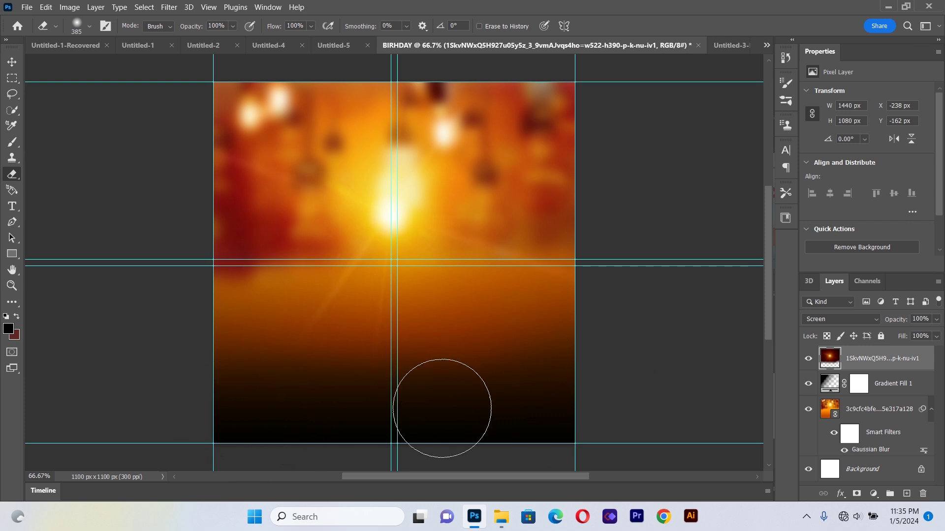
pyautogui.click(13, 63)
pyautogui.click(61, 372)
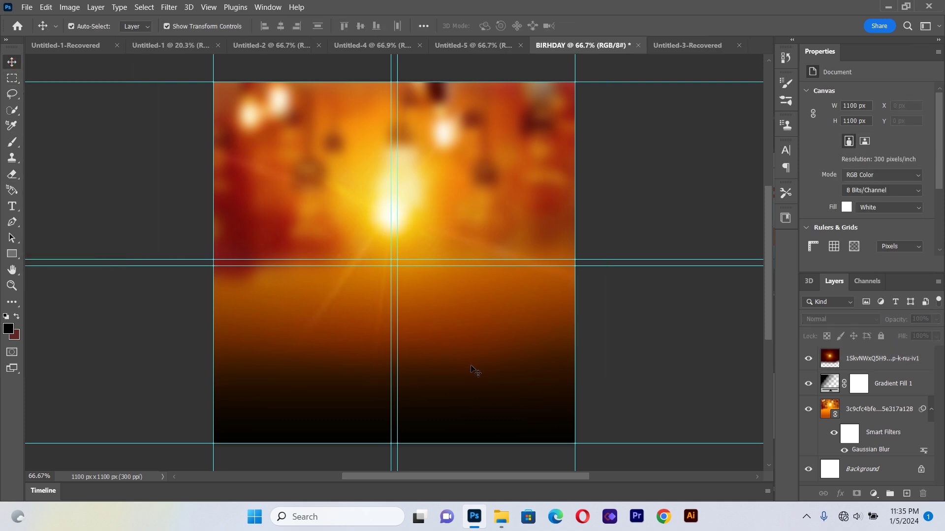
# Place the sunflower PNG as a linked object, scaled to about 829 by 816 px at about X -62 px, Y 102 px.
pyautogui.click(27, 7)
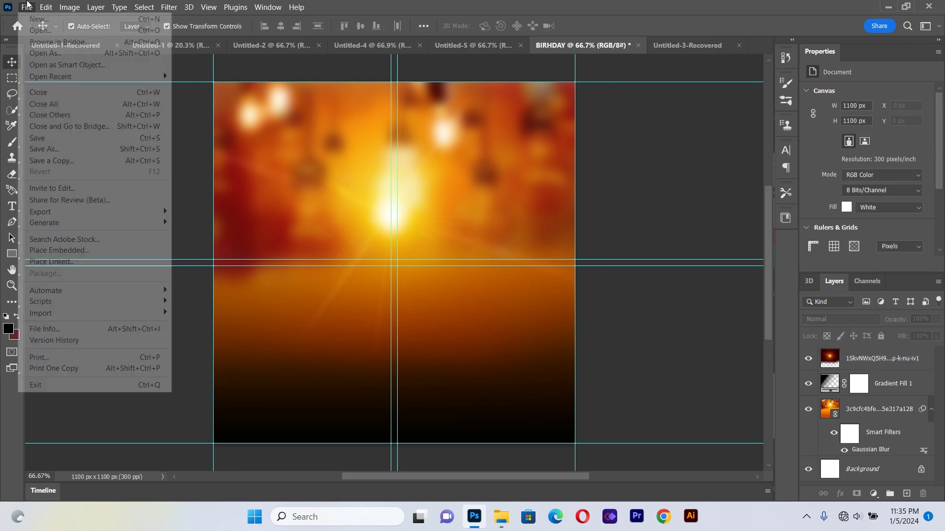
pyautogui.click(65, 264)
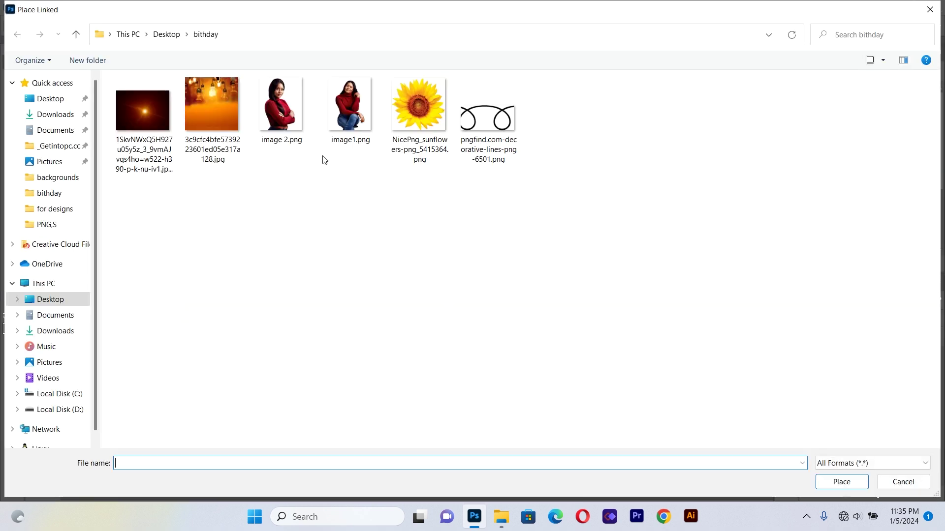
pyautogui.doubleClick(447, 114)
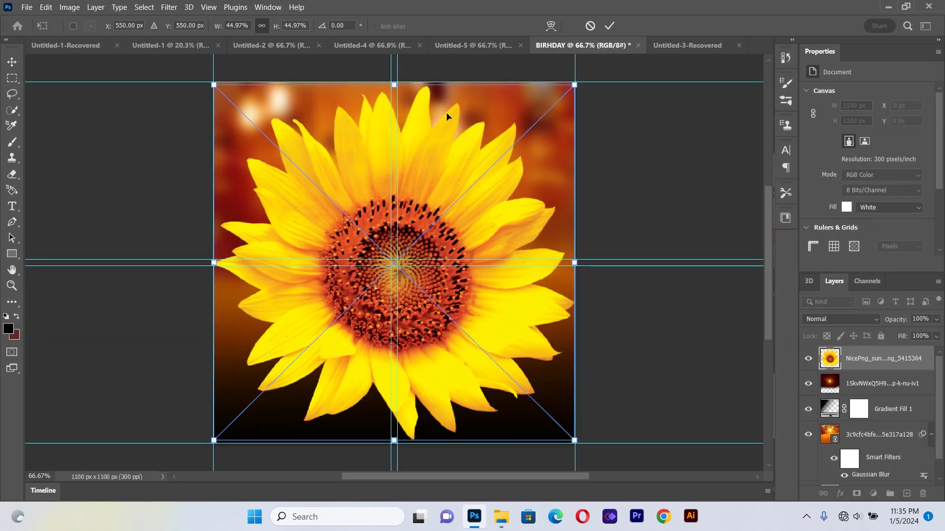
pyautogui.moveTo(504, 254); pyautogui.dragTo(482, 250)
pyautogui.moveTo(555, 261); pyautogui.dragTo(464, 259)
pyautogui.moveTo(320, 280); pyautogui.dragTo(315, 270)
pyautogui.click(16, 64)
pyautogui.click(53, 168)
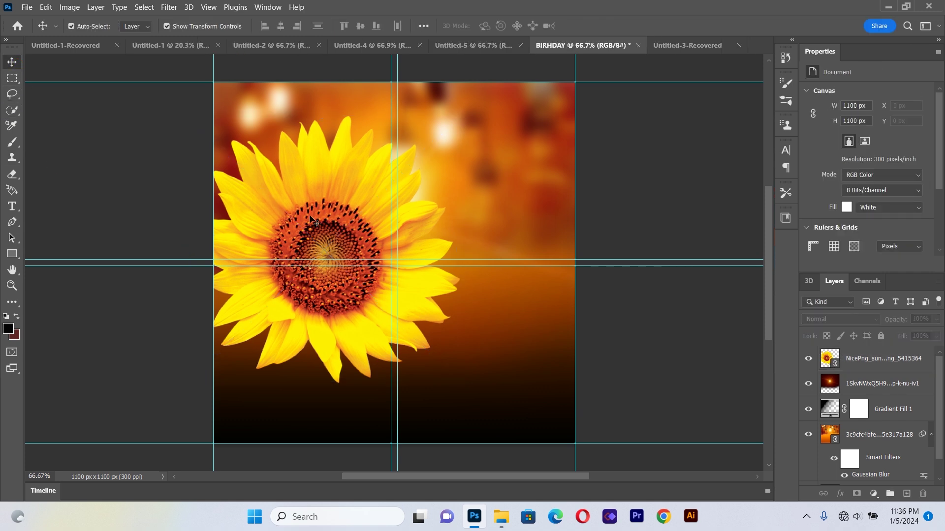
pyautogui.moveTo(311, 217)
pyautogui.mouseDown()
pyautogui.moveTo(331, 219)
pyautogui.moveTo(315, 217)
pyautogui.mouseUp()
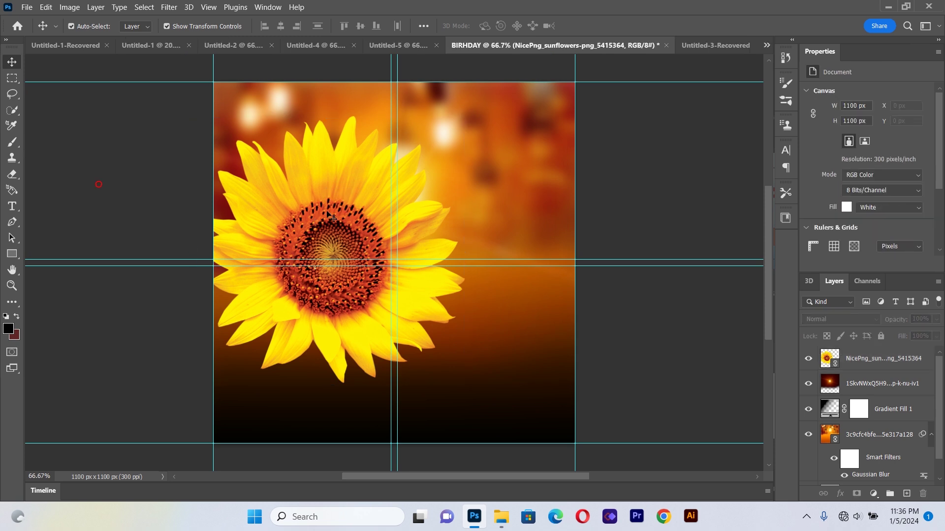
# Place image1.png as a linked object in front of the sunflower, scaled to about 770 by 1313 px at about X 97 px, Y 49 px.
pyautogui.click(27, 8)
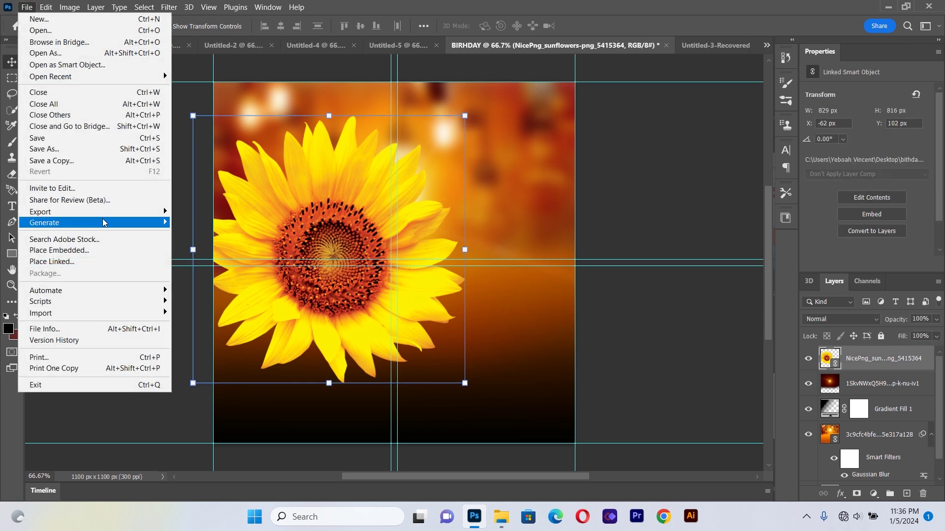
pyautogui.click(93, 261)
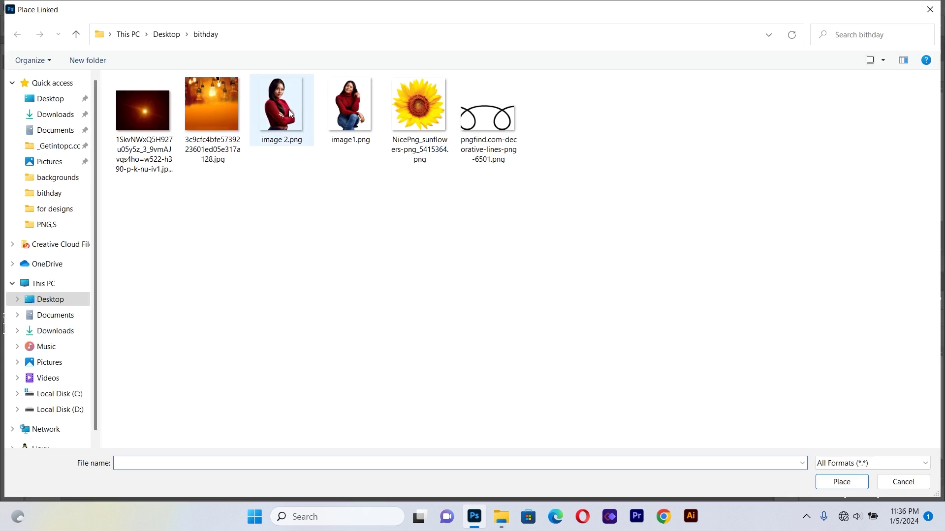
pyautogui.doubleClick(346, 112)
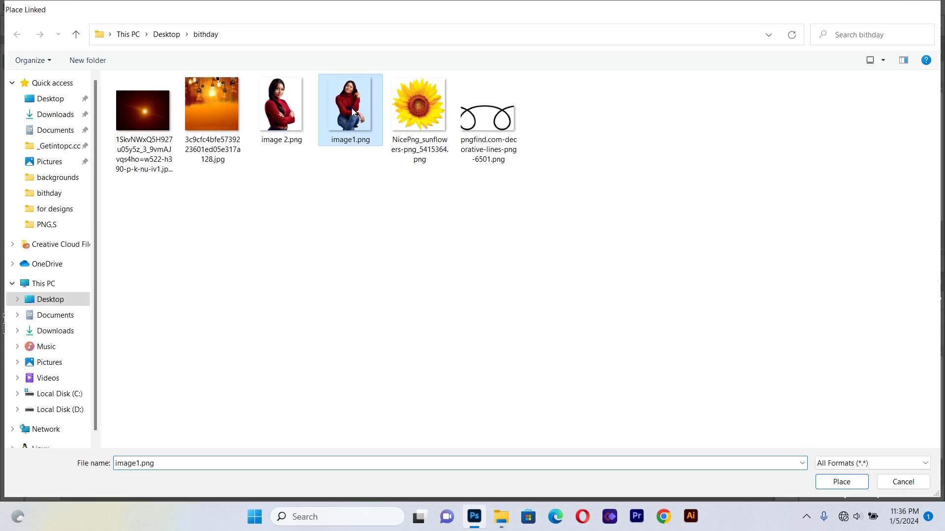
pyautogui.moveTo(538, 263); pyautogui.dragTo(625, 255)
pyautogui.moveTo(458, 228); pyautogui.dragTo(401, 269)
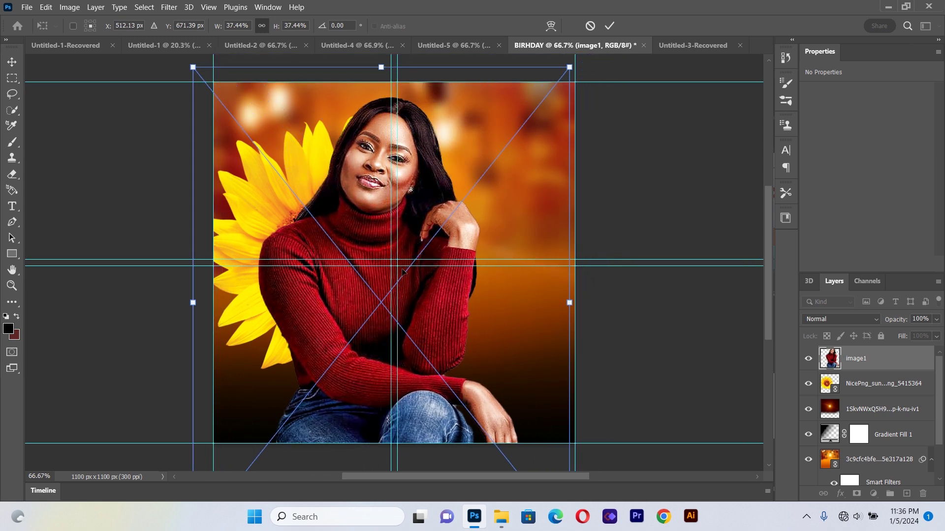
pyautogui.moveTo(570, 302); pyautogui.dragTo(536, 311)
pyautogui.moveTo(388, 291); pyautogui.dragTo(373, 297)
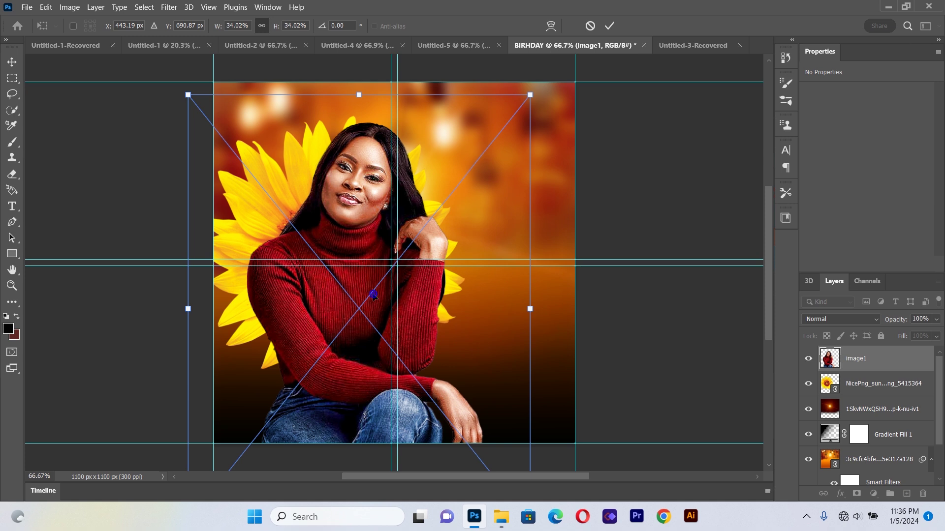
pyautogui.moveTo(530, 309); pyautogui.dragTo(553, 311)
pyautogui.moveTo(370, 305)
pyautogui.mouseDown()
pyautogui.moveTo(358, 306)
pyautogui.moveTo(363, 300)
pyautogui.mouseUp()
pyautogui.press('Return')
# Shrink the sunflower to about 709 by 698 px and place it behind the woman's shoulder at about X -47 px, Y 100 px.
pyautogui.moveTo(269, 188); pyautogui.dragTo(281, 179)
pyautogui.moveTo(477, 239); pyautogui.dragTo(439, 236)
pyautogui.moveTo(298, 199); pyautogui.dragTo(287, 189)
pyautogui.press('Return')
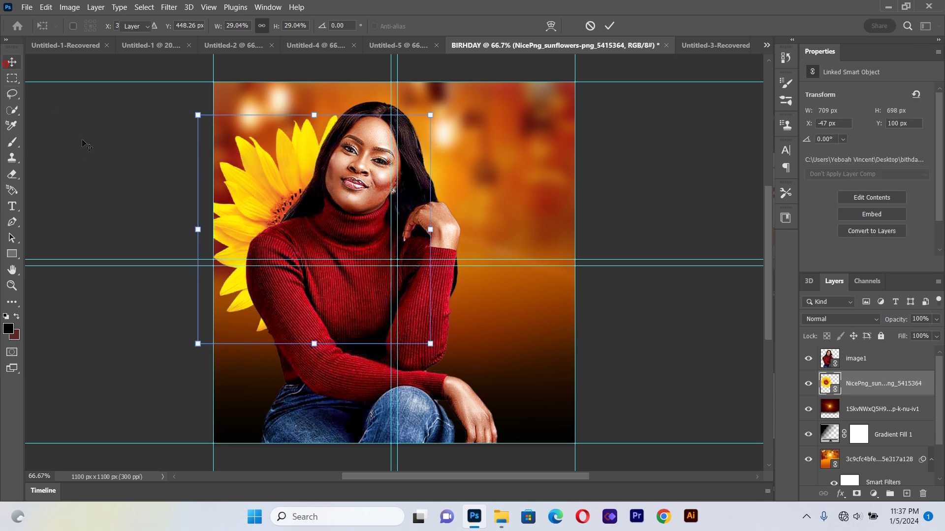
# Rasterize the image1 layer and erase the woman's lower body with the soft 385 px eraser to fade it into the dark gradient.
pyautogui.click(375, 301)
pyautogui.click(376, 299)
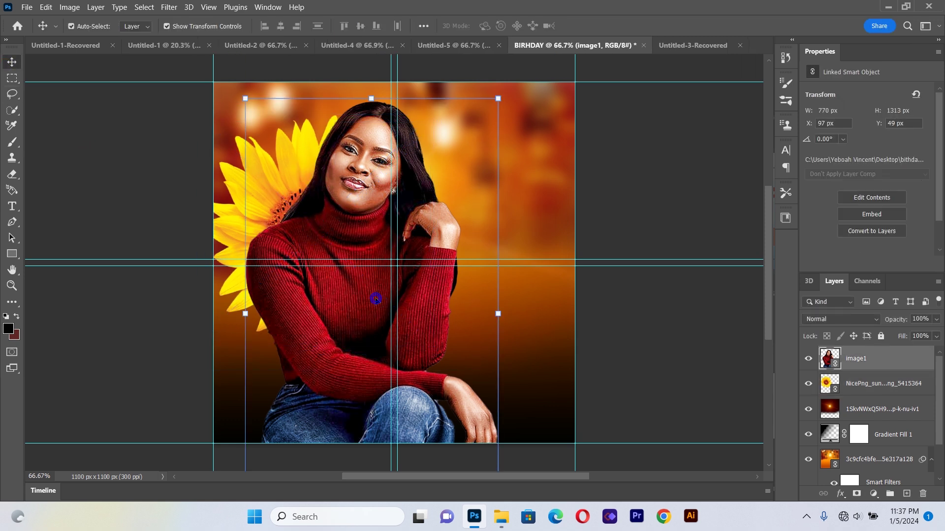
pyautogui.click(12, 175)
pyautogui.click(411, 331)
pyautogui.click(450, 202)
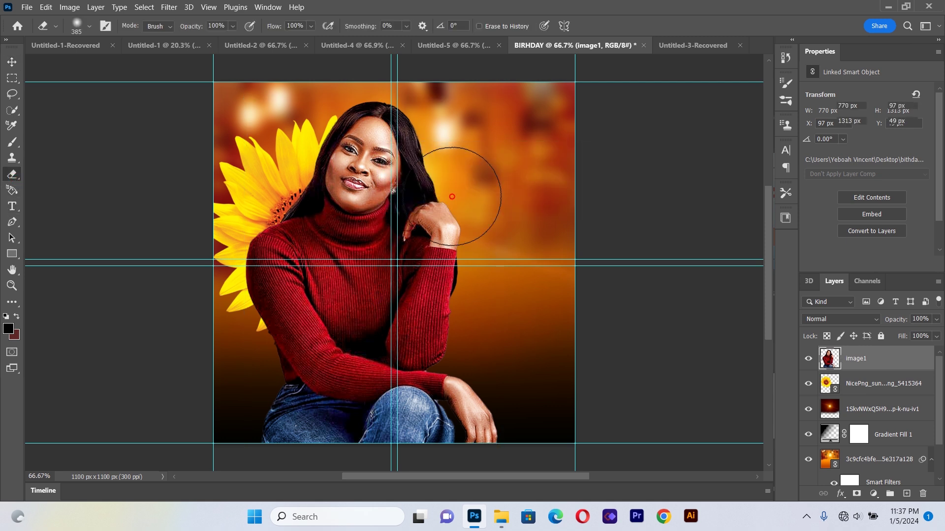
pyautogui.moveTo(516, 432)
pyautogui.mouseDown()
pyautogui.moveTo(455, 459)
pyautogui.moveTo(418, 444)
pyautogui.moveTo(466, 405)
pyautogui.moveTo(440, 421)
pyautogui.moveTo(315, 443)
pyautogui.moveTo(288, 434)
pyautogui.moveTo(333, 414)
pyautogui.moveTo(461, 386)
pyautogui.moveTo(362, 401)
pyautogui.moveTo(307, 422)
pyautogui.moveTo(299, 417)
pyautogui.moveTo(406, 403)
pyautogui.moveTo(411, 425)
pyautogui.moveTo(347, 465)
pyautogui.moveTo(324, 466)
pyautogui.moveTo(432, 456)
pyautogui.moveTo(382, 495)
pyautogui.mouseUp()
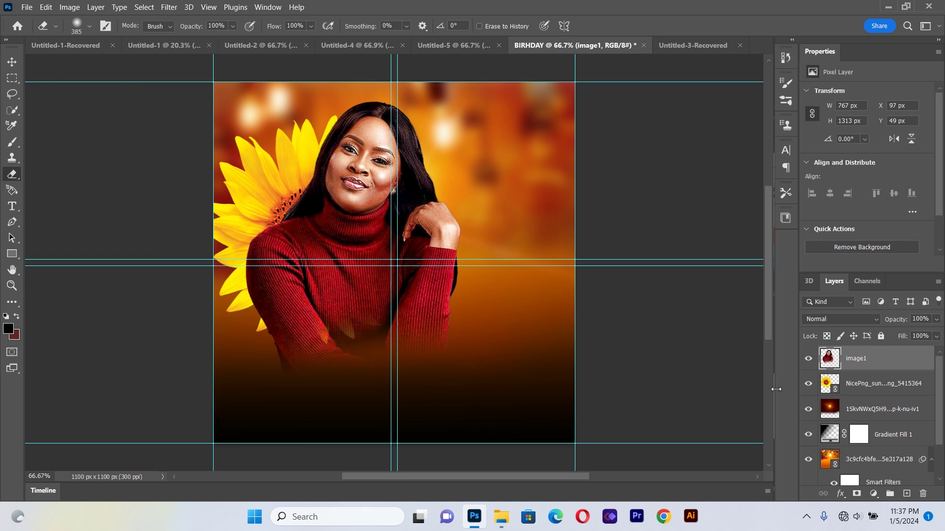
# Rasterize the sunflower layer and erase the petals showing through the faded lower part of the woman's sweater.
pyautogui.click(818, 390)
pyautogui.click(367, 359)
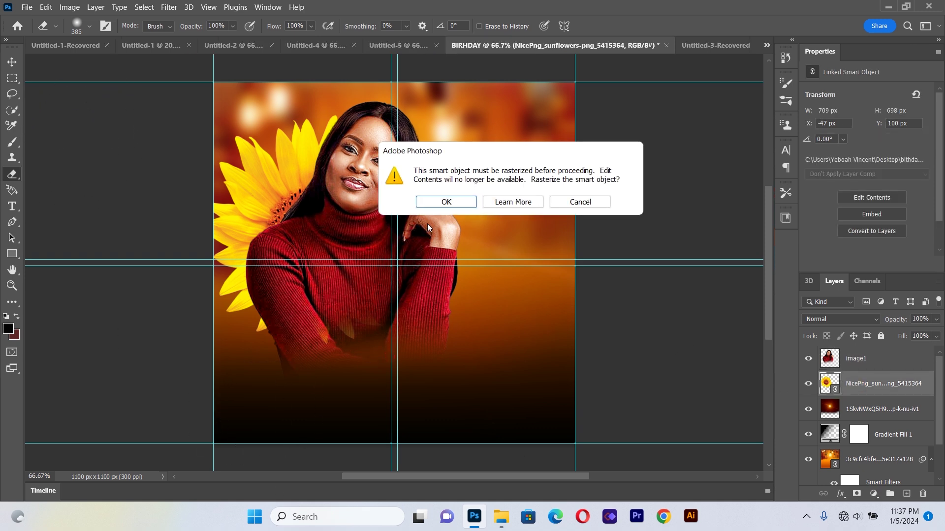
pyautogui.click(447, 201)
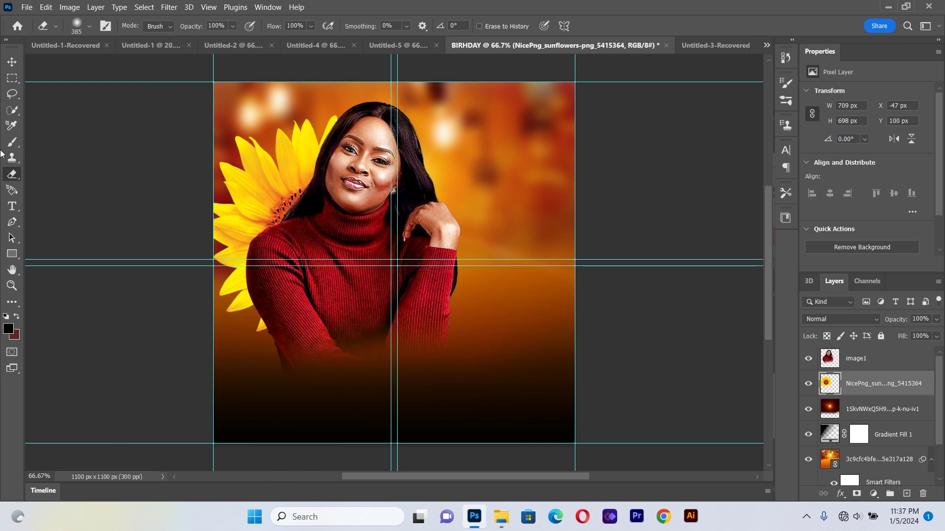
pyautogui.click(11, 65)
pyautogui.click(74, 170)
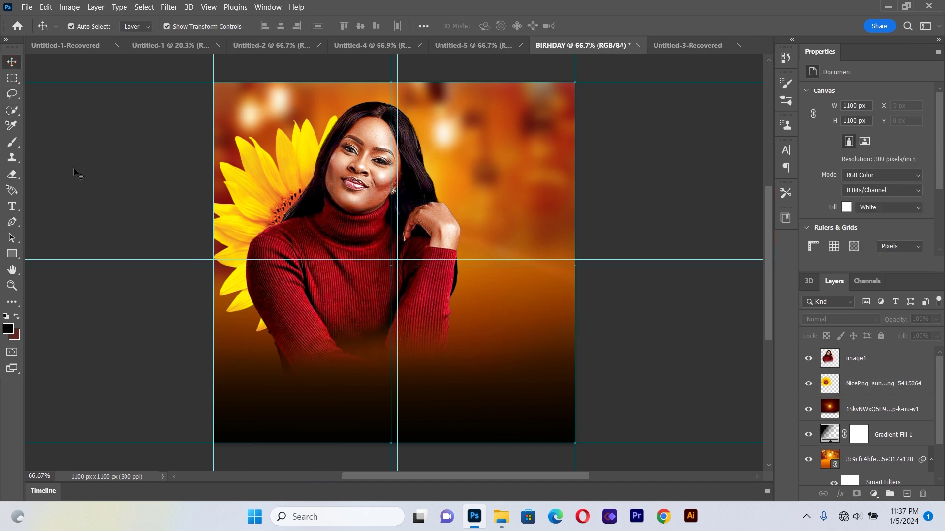
# Place image 2.png as a linked object at about X 455 px, Y -55 px, and move its layer below image1.
pyautogui.click(26, 8)
pyautogui.click(73, 267)
pyautogui.click(286, 117)
pyautogui.doubleClick(286, 117)
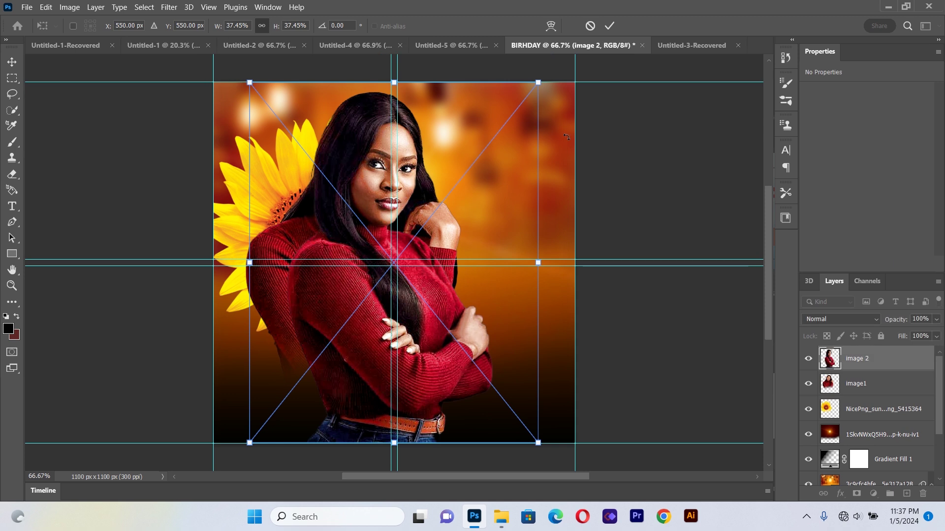
pyautogui.moveTo(370, 275); pyautogui.dragTo(447, 248)
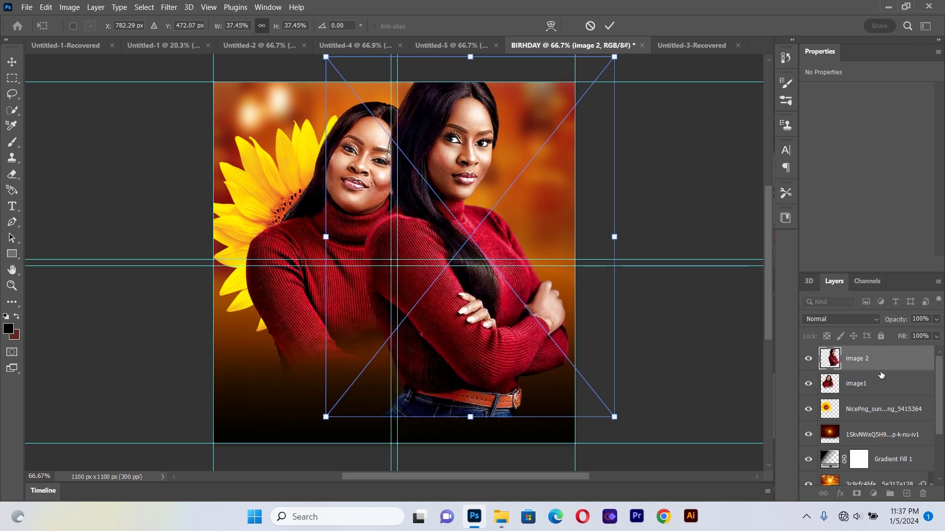
pyautogui.press('Return')
pyautogui.moveTo(881, 364); pyautogui.dragTo(876, 398)
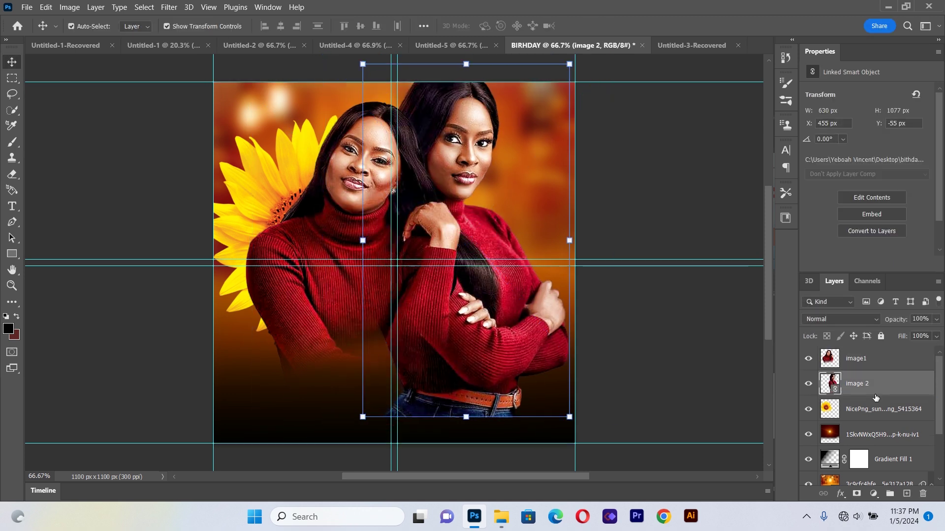
# Scale image 2 down to about 465 by 794 px and position it at about X 534 px, Y 86 px.
pyautogui.hotkey('ctrl', 't')
pyautogui.moveTo(574, 110)
pyautogui.mouseDown()
pyautogui.moveTo(556, 111)
pyautogui.moveTo(582, 111)
pyautogui.mouseUp()
pyautogui.moveTo(614, 57); pyautogui.dragTo(541, 150)
pyautogui.moveTo(447, 395); pyautogui.dragTo(482, 352)
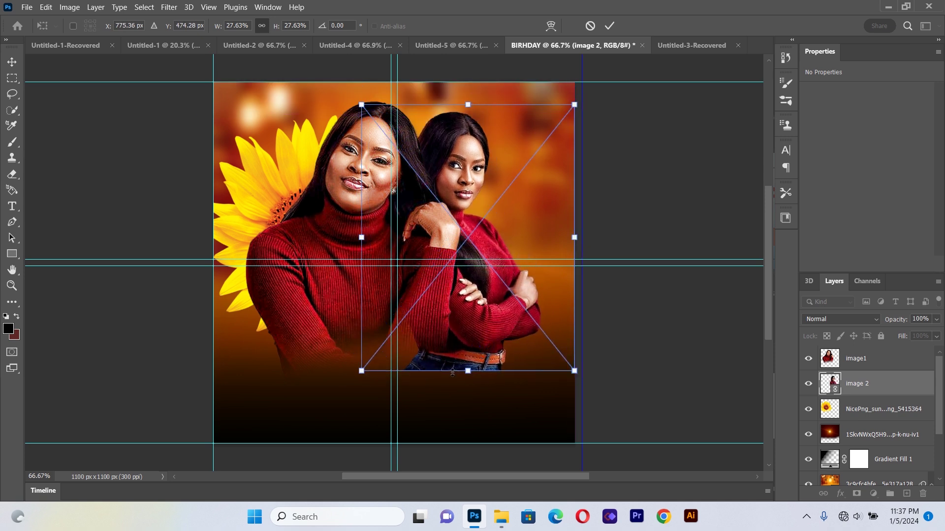
pyautogui.click(11, 62)
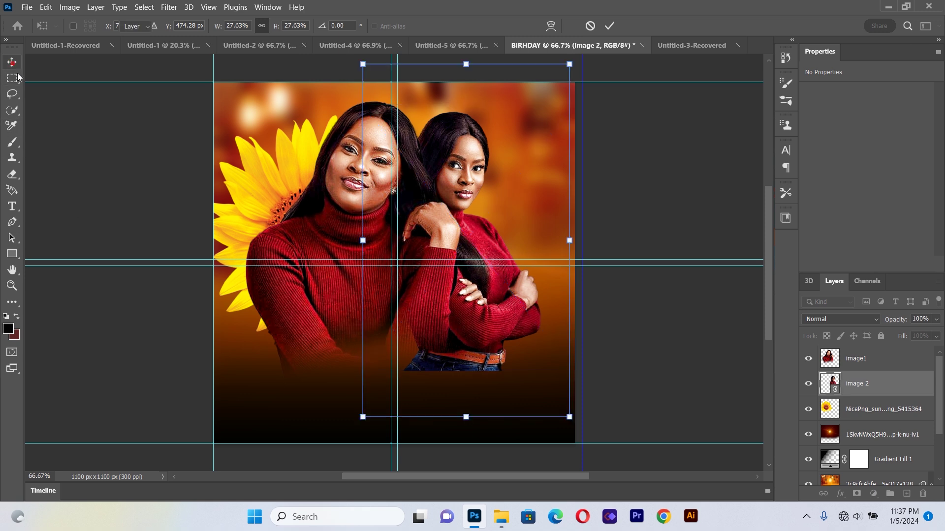
pyautogui.click(70, 207)
# Rasterize the image 2 layer and fade out its lower edge below the waist with the soft 385 px eraser.
pyautogui.click(460, 199)
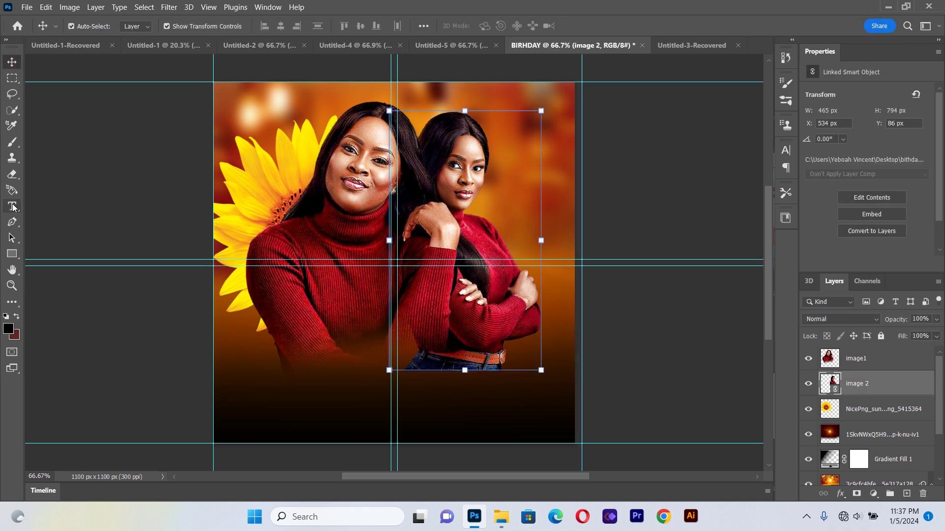
pyautogui.click(11, 174)
pyautogui.click(378, 345)
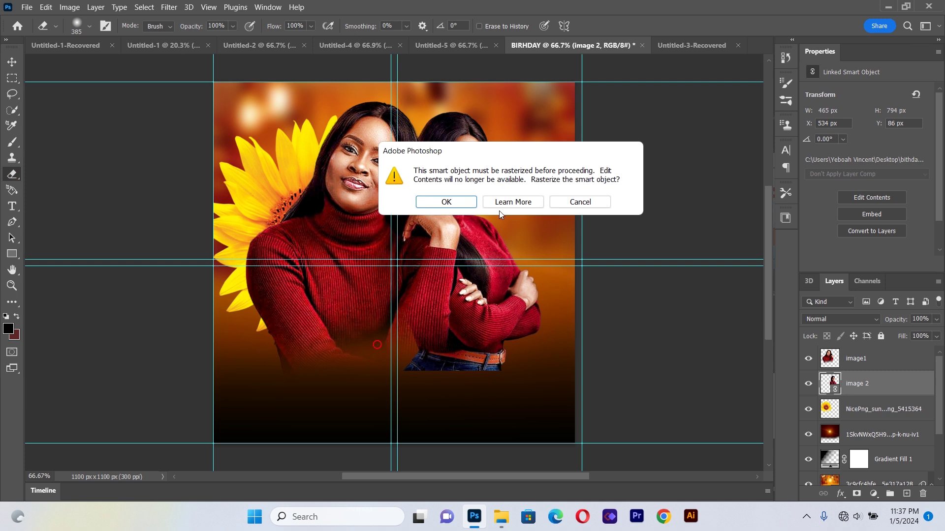
pyautogui.click(447, 203)
pyautogui.moveTo(497, 345)
pyautogui.mouseDown()
pyautogui.moveTo(500, 386)
pyautogui.moveTo(405, 396)
pyautogui.moveTo(498, 405)
pyautogui.moveTo(504, 421)
pyautogui.mouseUp()
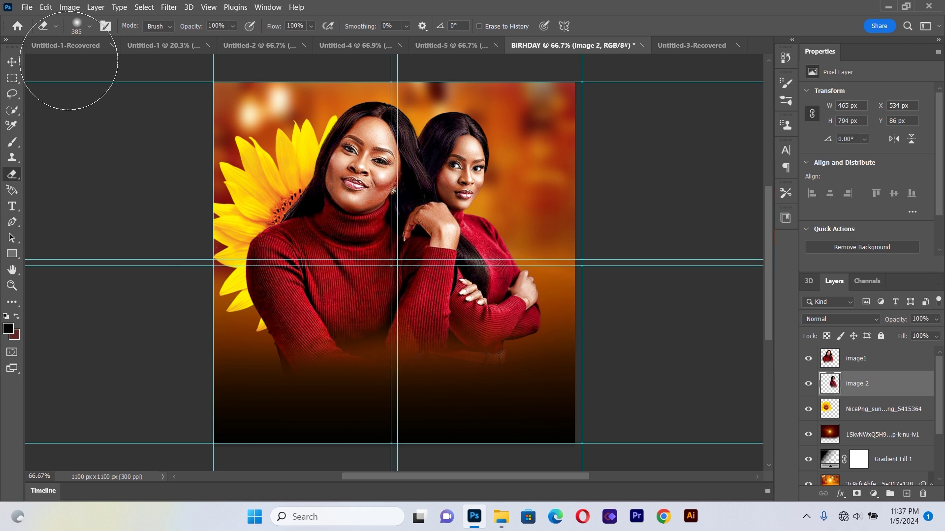
pyautogui.press('v')
pyautogui.click(88, 175)
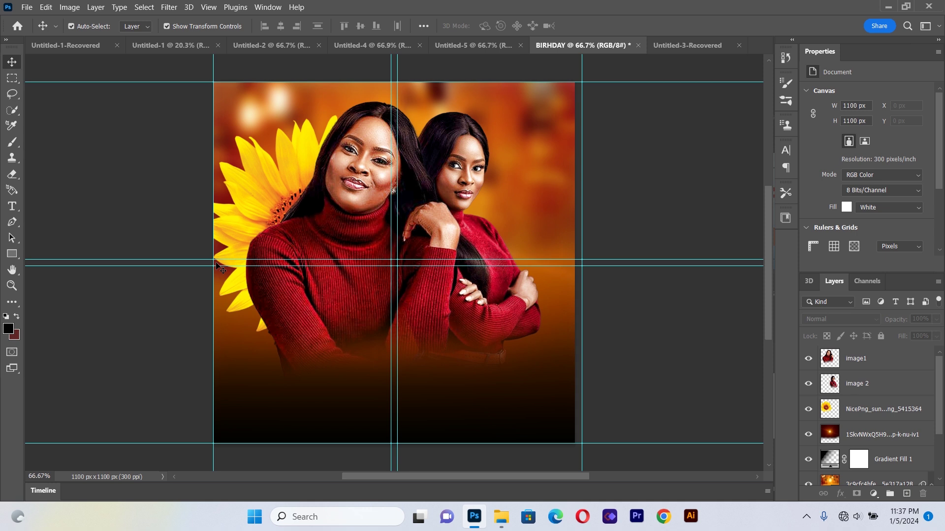
pyautogui.click(540, 394)
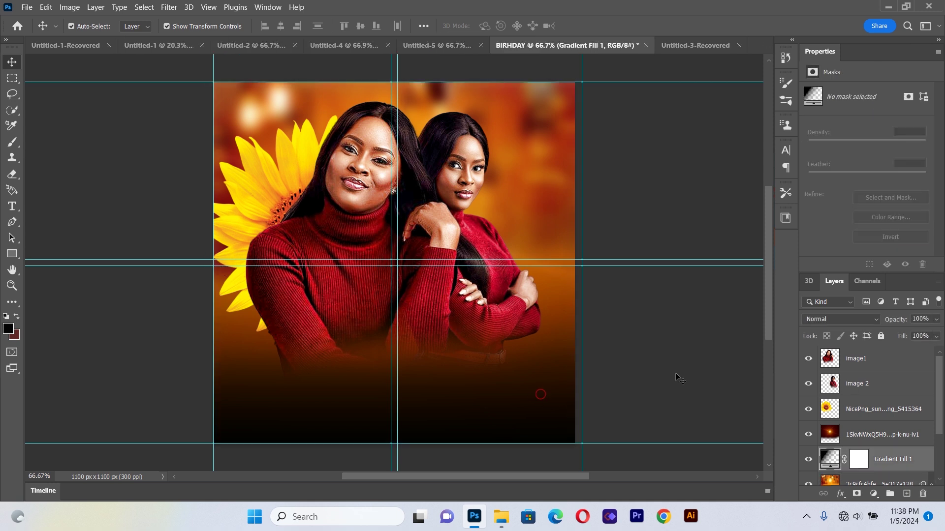
# Group the layers from the blurred bulb photo up to the sunflower and rename the group background.
pyautogui.scroll(-3, 939, 364)
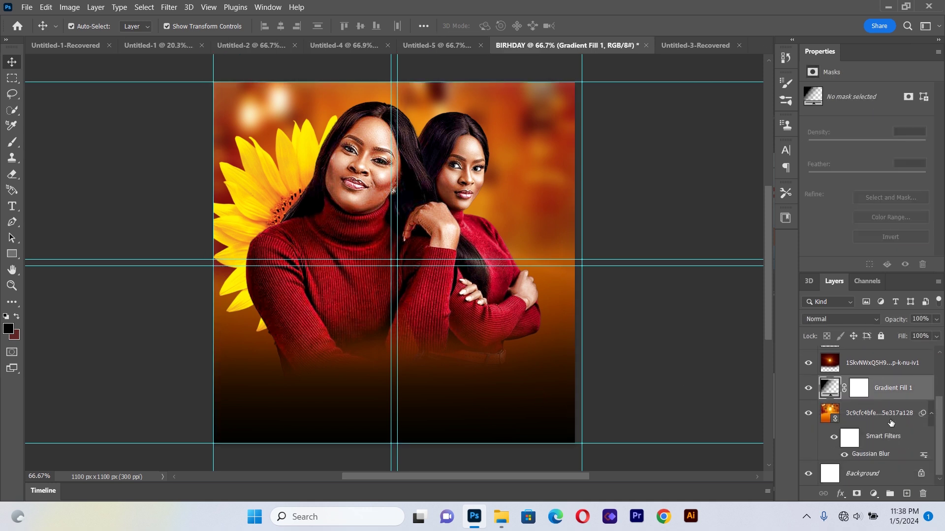
pyautogui.click(889, 417)
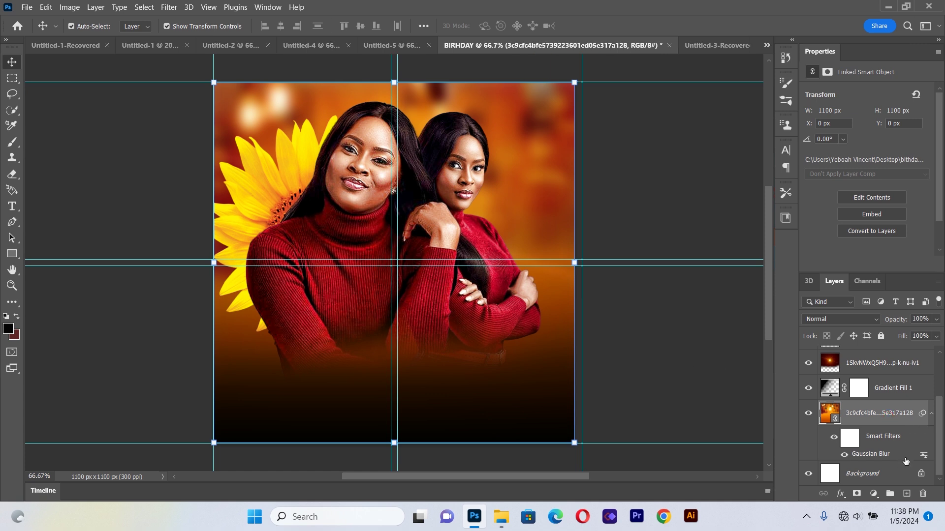
pyautogui.scroll(3, 891, 443)
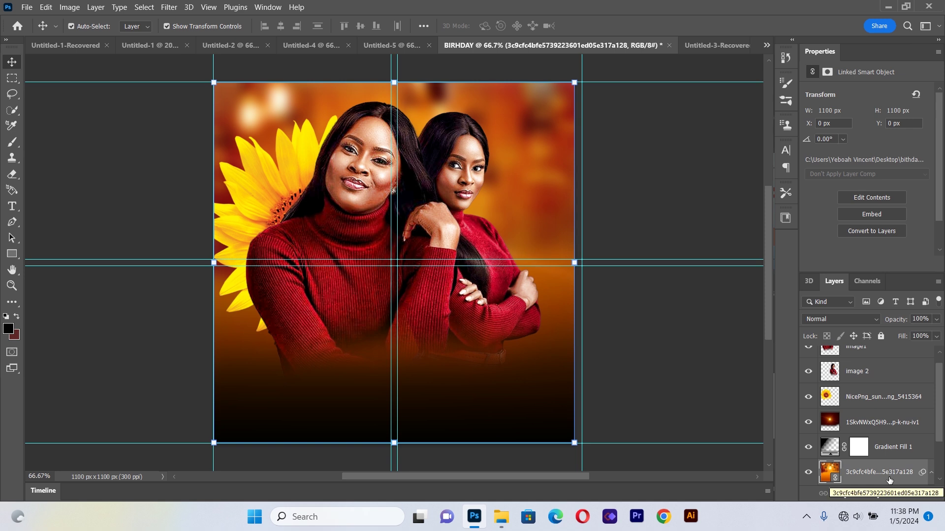
pyautogui.click(872, 401)
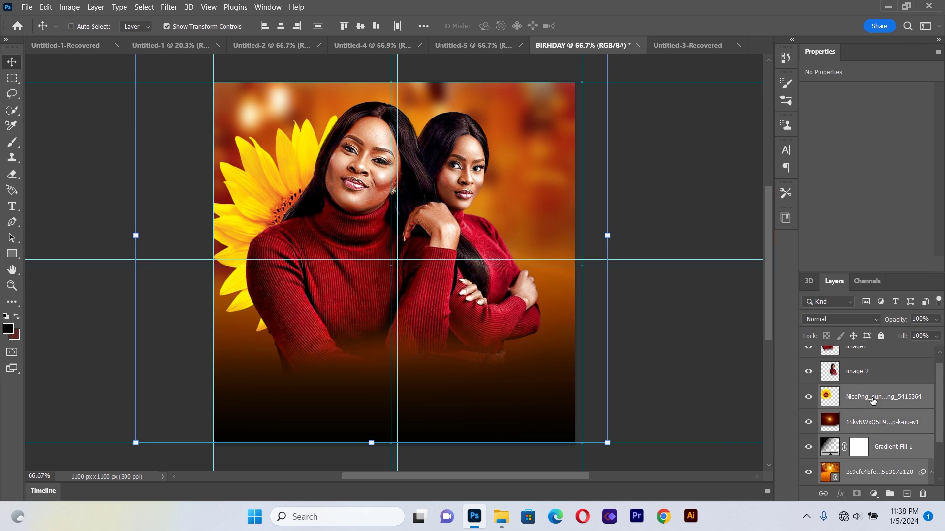
pyautogui.hotkey('ctrl', 'g')
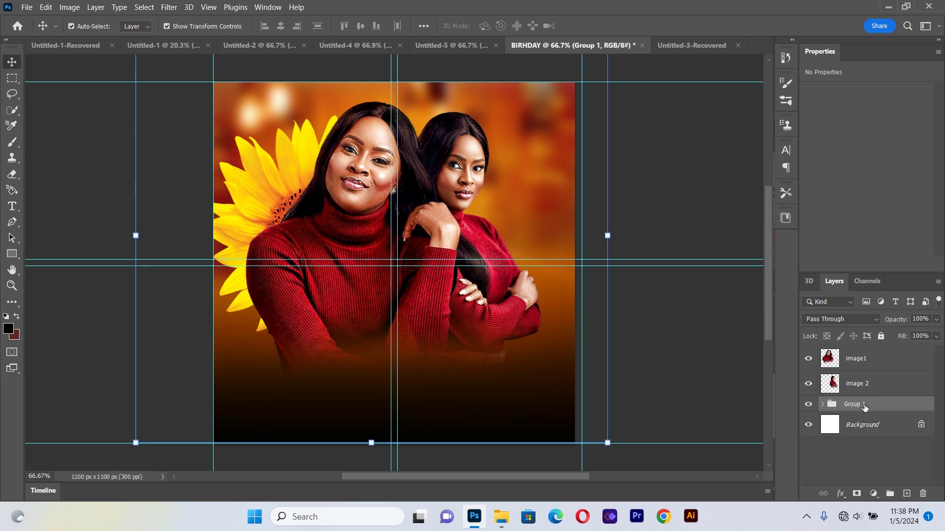
pyautogui.doubleClick(864, 405)
pyautogui.write('background')
pyautogui.press('Return')
# Group the image1 and image 2 layers and rename the group images.
pyautogui.click(874, 387)
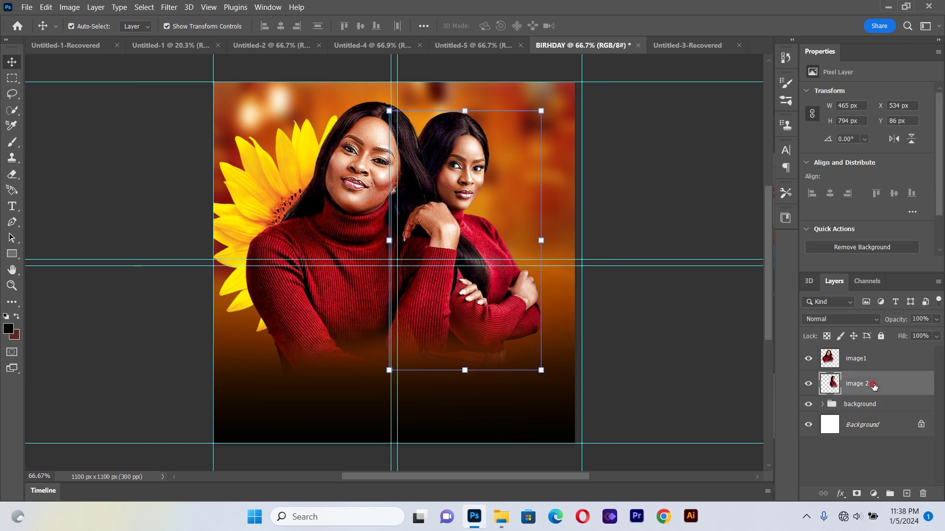
pyautogui.keyDown('shift'); pyautogui.click(871, 360); pyautogui.keyUp('shift')
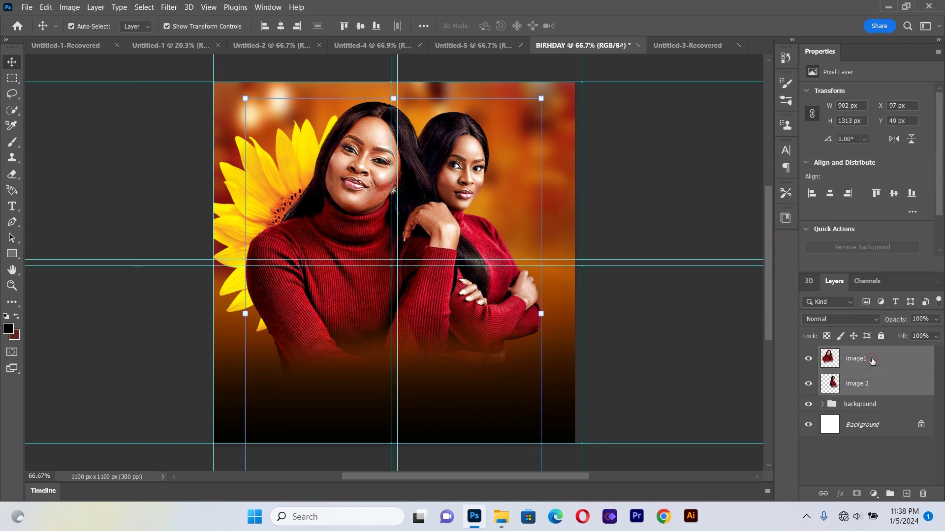
pyautogui.hotkey('ctrl', 'g')
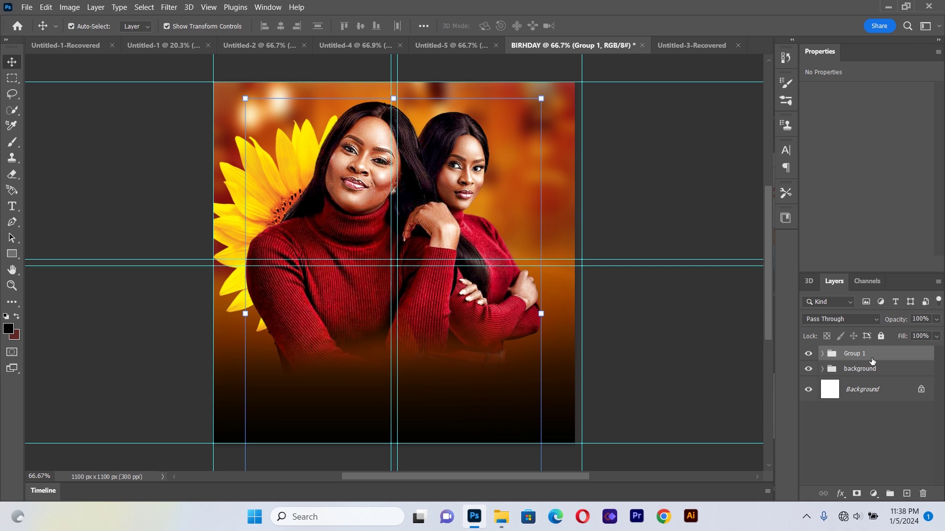
pyautogui.doubleClick(866, 355)
pyautogui.write('images')
pyautogui.click(841, 441)
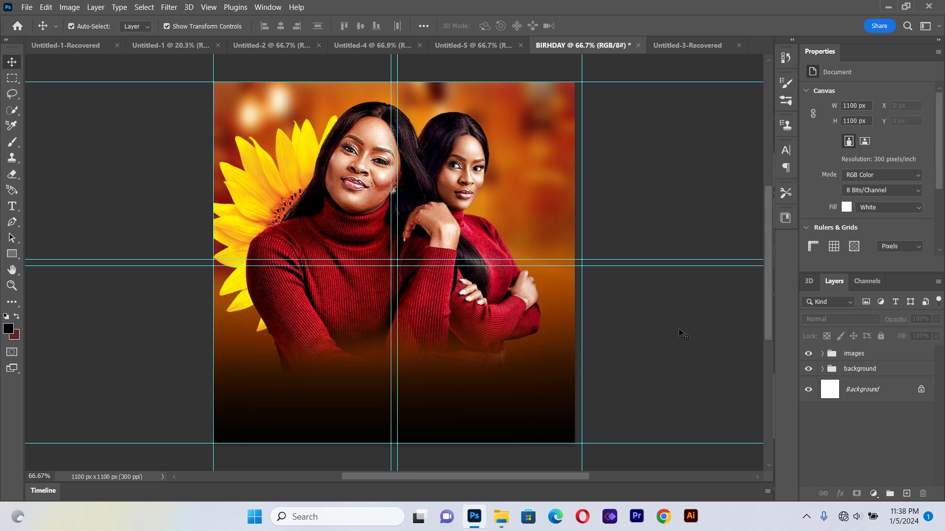
# Add a new layer above the groups and set up a soft round brush at 1000 px with 0% hardness.
pyautogui.click(907, 494)
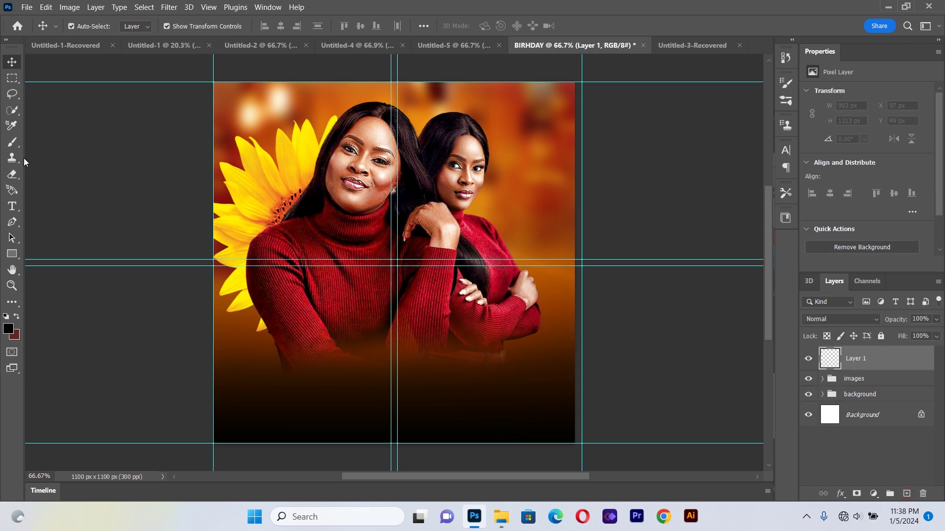
pyautogui.click(12, 143)
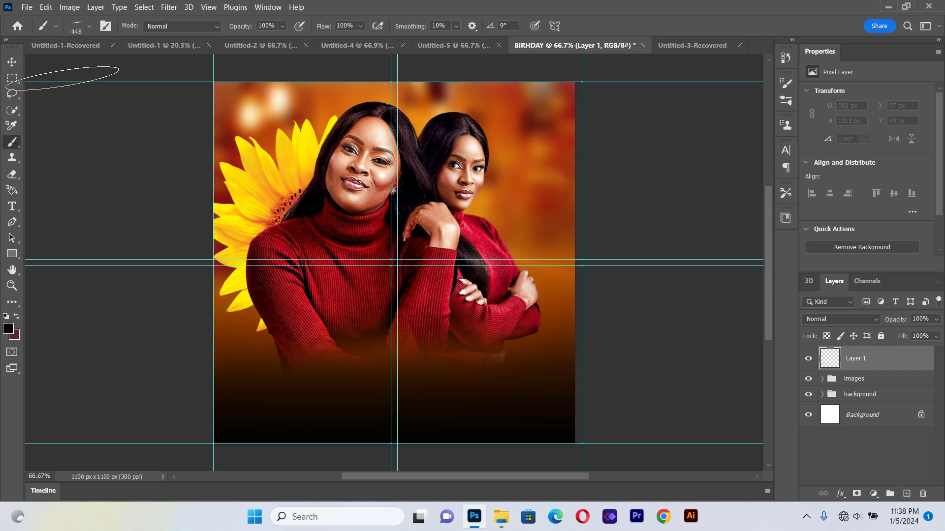
pyautogui.click(87, 28)
pyautogui.moveTo(42, 72); pyautogui.dragTo(44, 103)
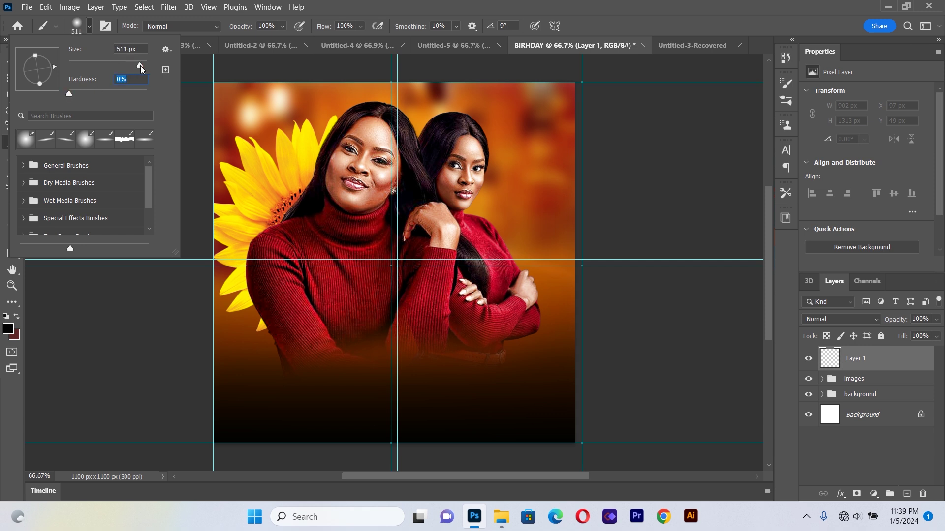
pyautogui.moveTo(139, 70); pyautogui.dragTo(139, 70)
pyautogui.write('1000')
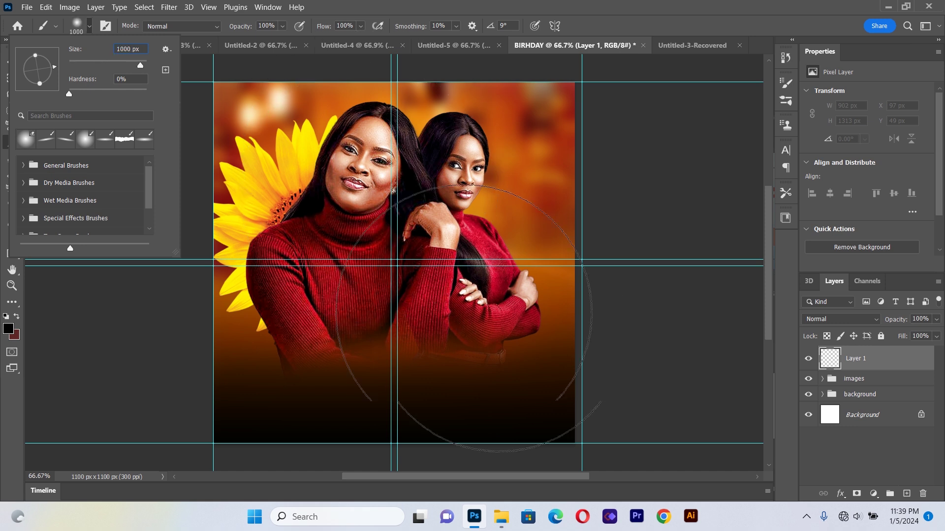
# Set the foreground colour to a bright yellow with a hue of 62° and return to the Brush tool.
pyautogui.click(12, 335)
pyautogui.click(13, 335)
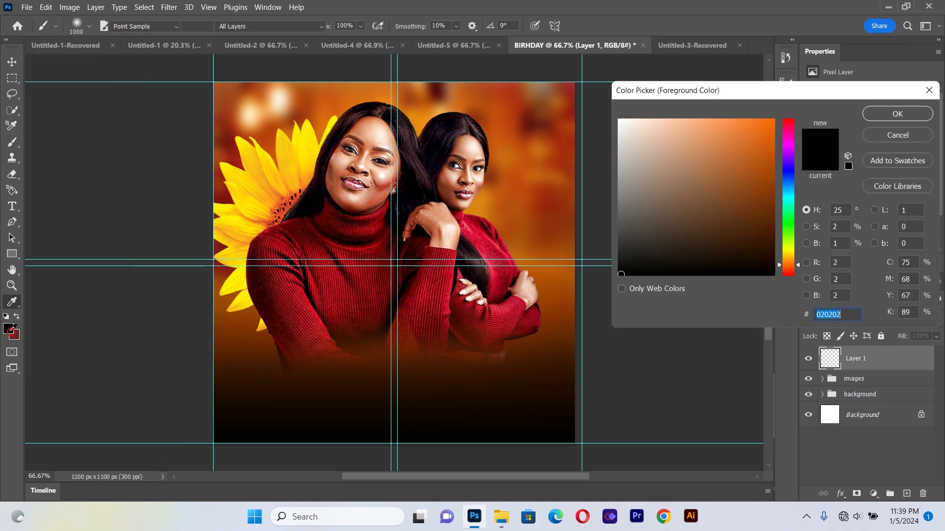
pyautogui.moveTo(790, 257); pyautogui.dragTo(790, 251)
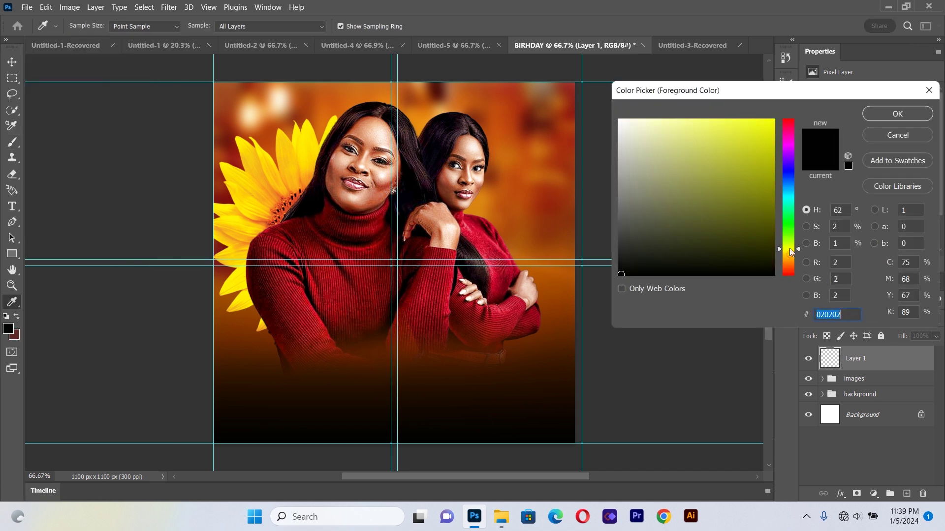
pyautogui.moveTo(741, 128); pyautogui.dragTo(762, 120)
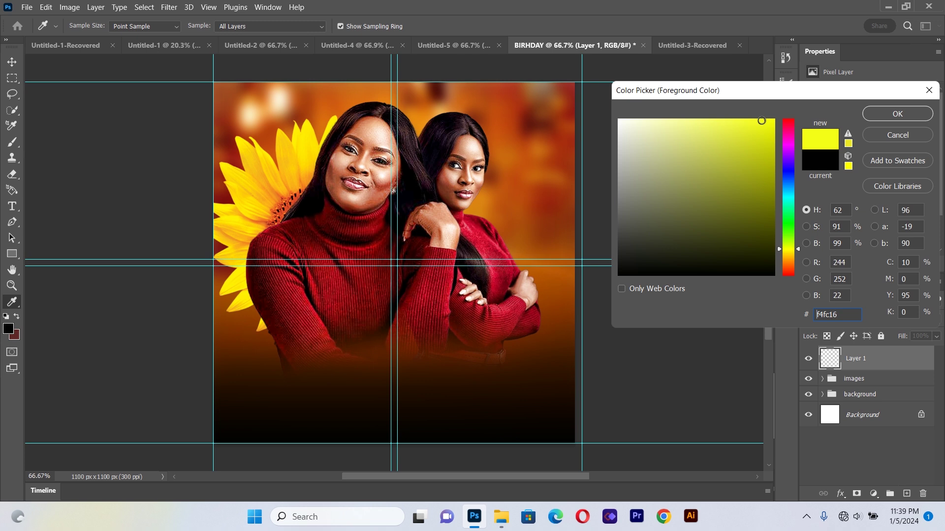
pyautogui.moveTo(761, 120); pyautogui.dragTo(768, 121)
pyautogui.click(897, 116)
pyautogui.press('b')
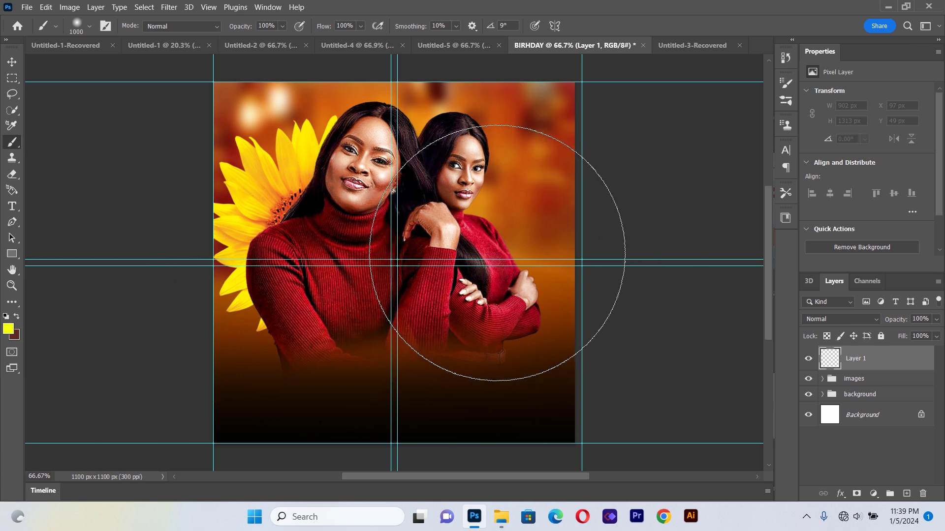
# Paint one soft yellow glow over the smaller woman's torso and set its layer to Linear Dodge (Add).
pyautogui.click(512, 254)
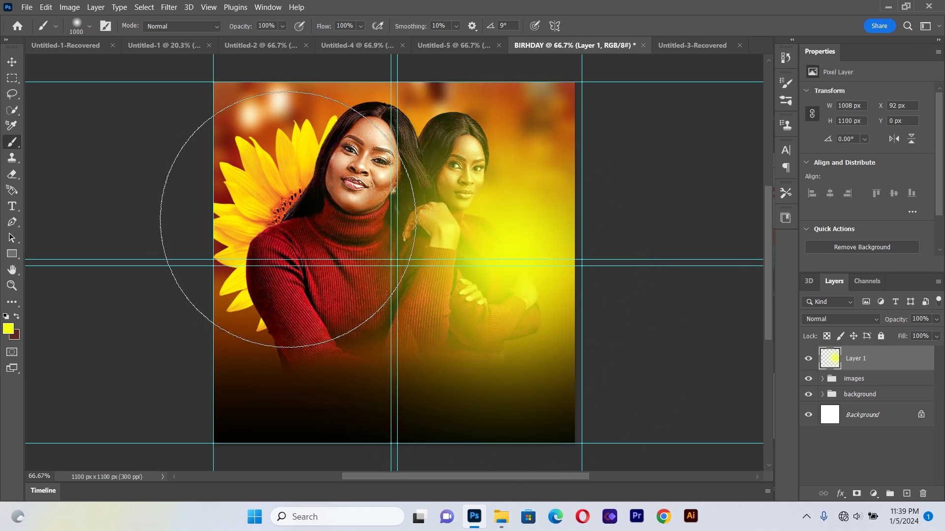
pyautogui.click(13, 64)
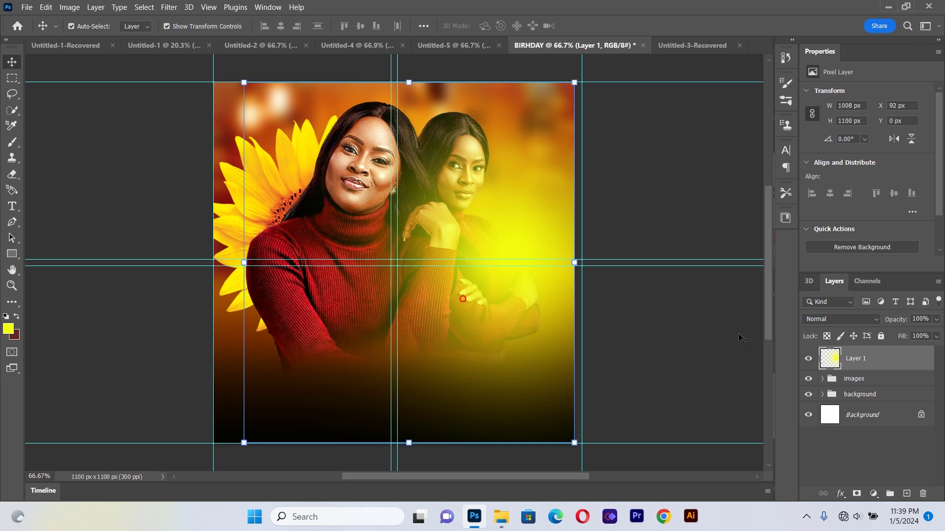
pyautogui.click(831, 322)
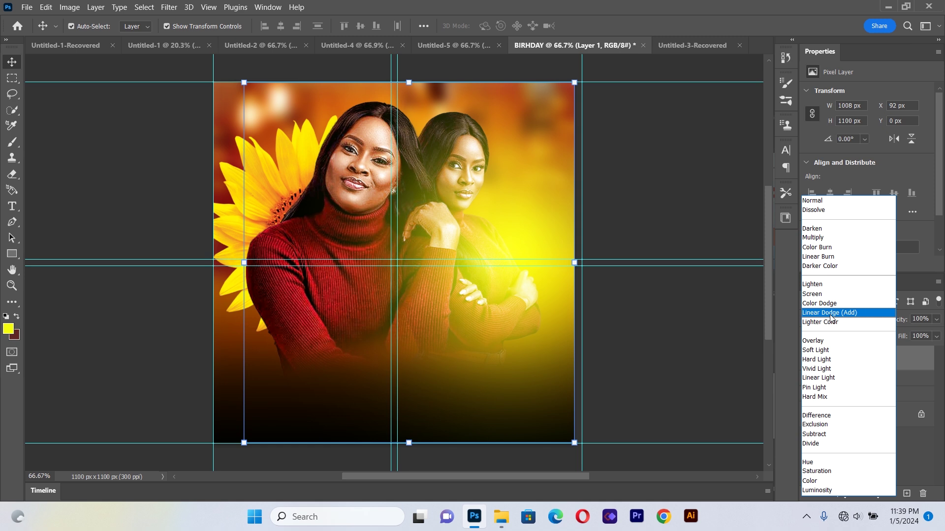
pyautogui.click(831, 315)
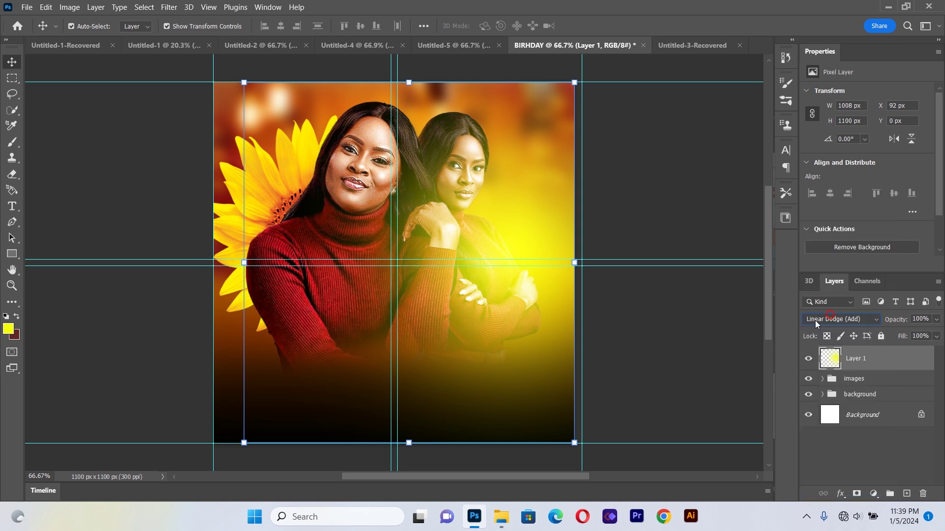
pyautogui.click(847, 325)
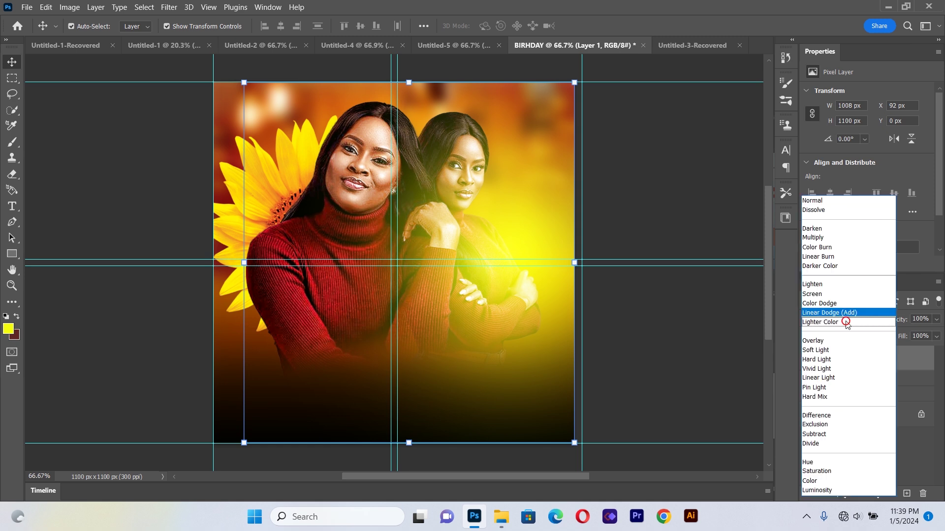
pyautogui.click(832, 313)
pyautogui.click(657, 335)
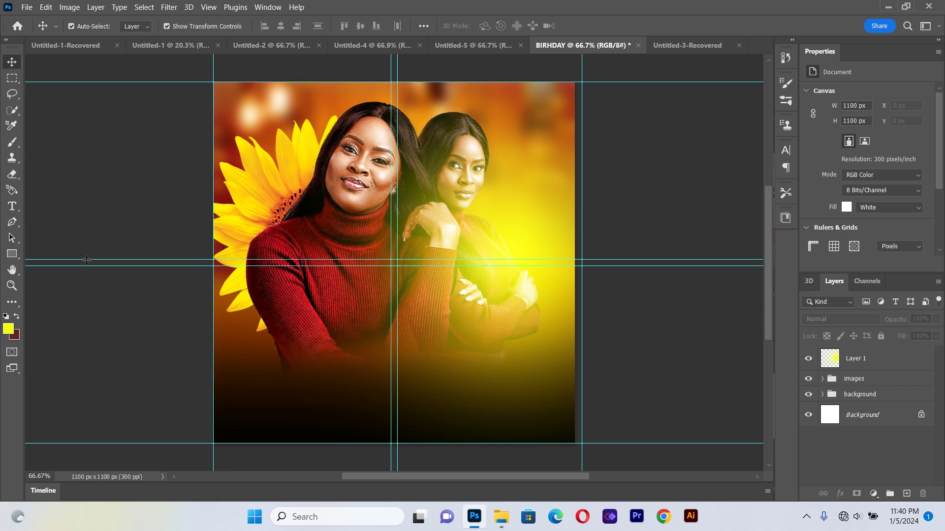
# Draw a rectangle about 333 by 74 px across the front woman's lower sweater and fill it with red.
pyautogui.click(12, 254)
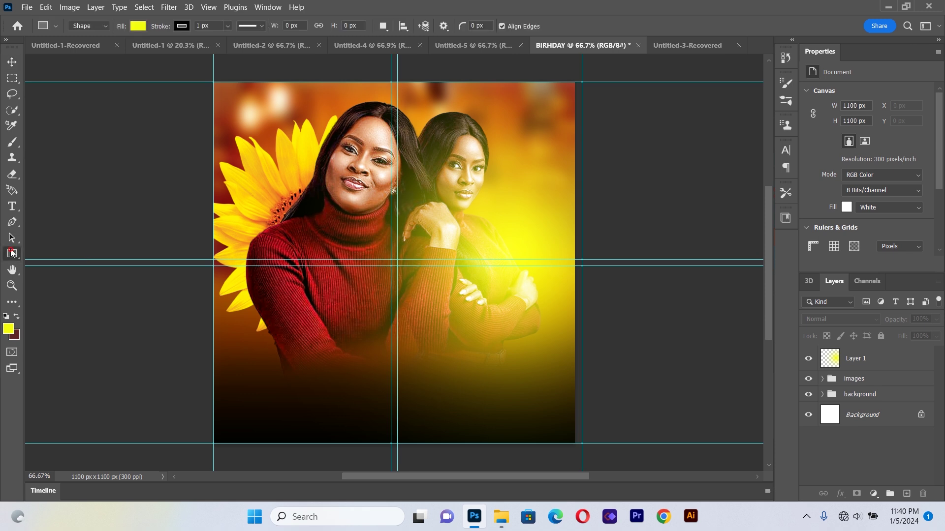
pyautogui.click(41, 253)
pyautogui.moveTo(308, 306); pyautogui.dragTo(417, 330)
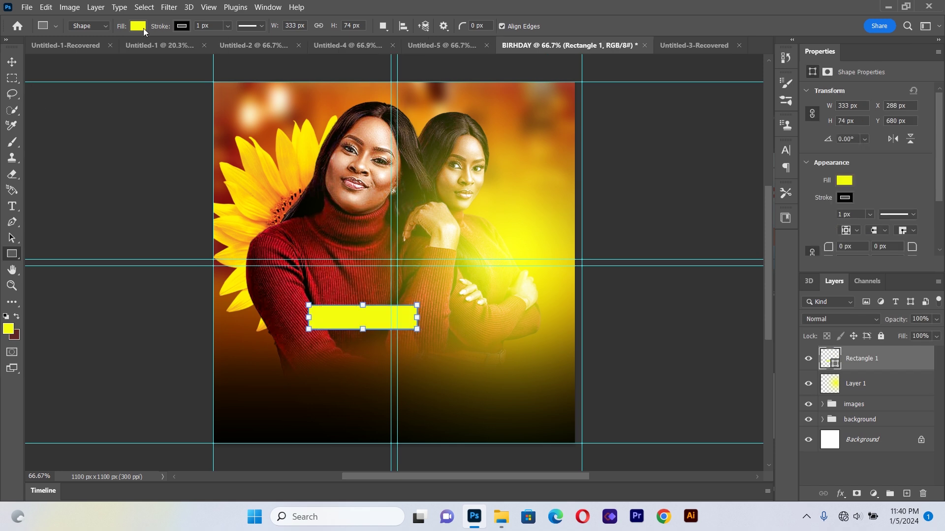
pyautogui.click(138, 26)
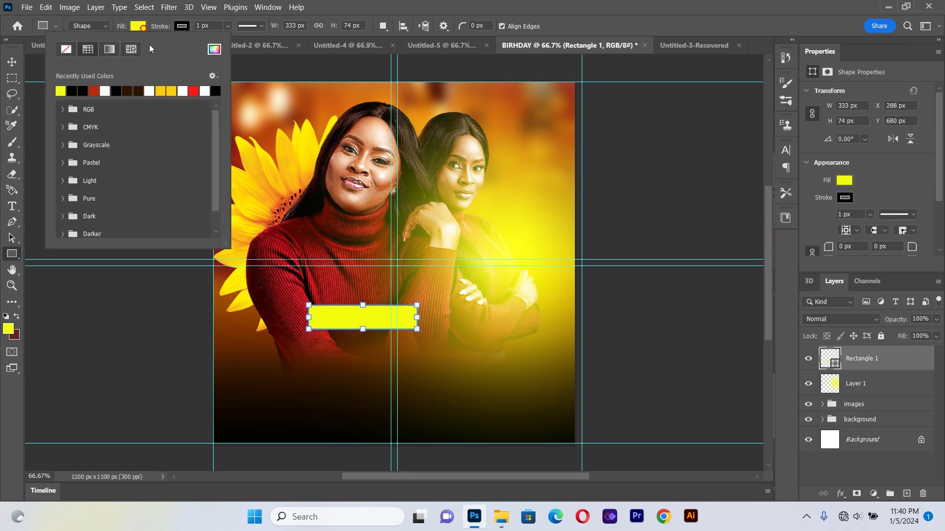
pyautogui.click(195, 91)
pyautogui.click(11, 61)
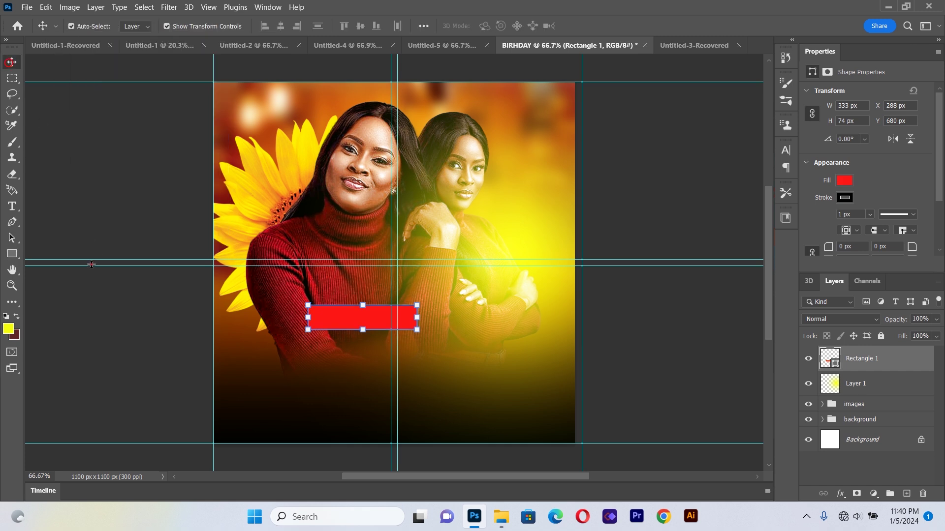
pyautogui.click(381, 314)
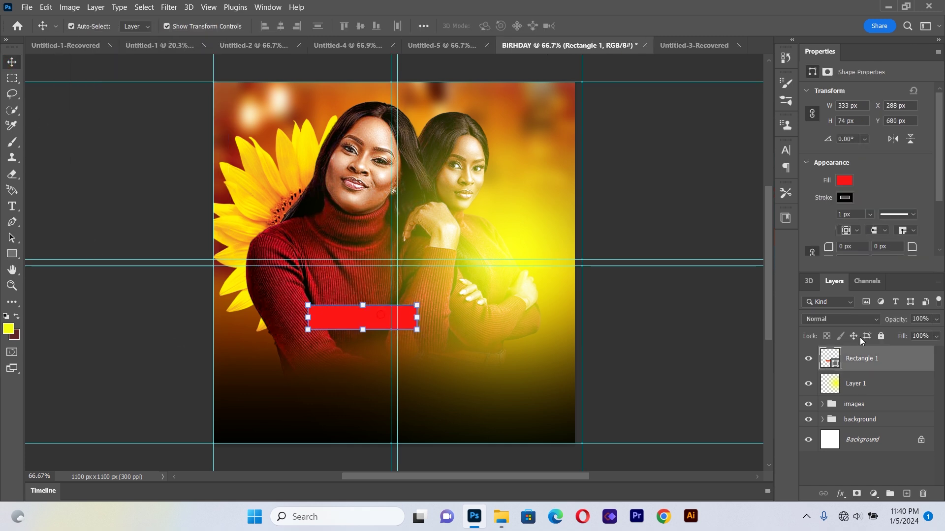
# Set the red rectangle's stroke width to 0 px.
pyautogui.click(868, 216)
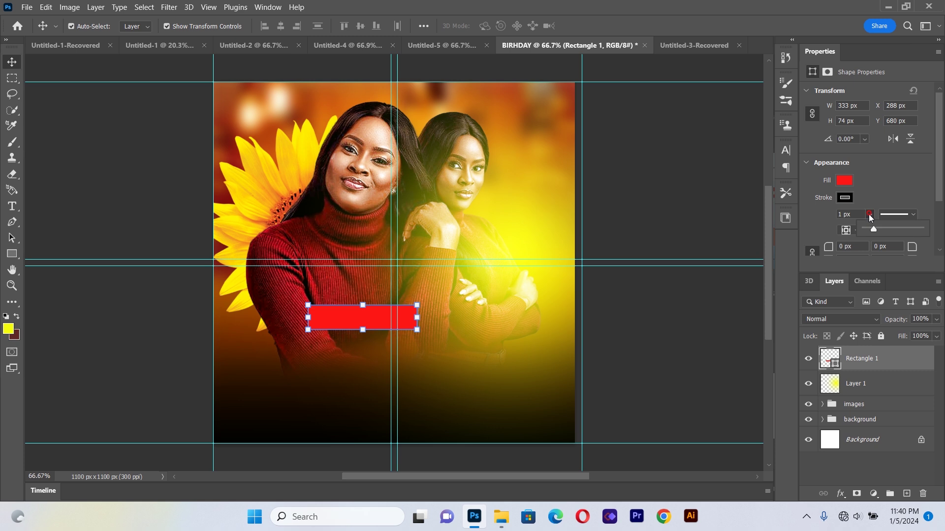
pyautogui.moveTo(866, 230); pyautogui.dragTo(801, 240)
pyautogui.click(810, 225)
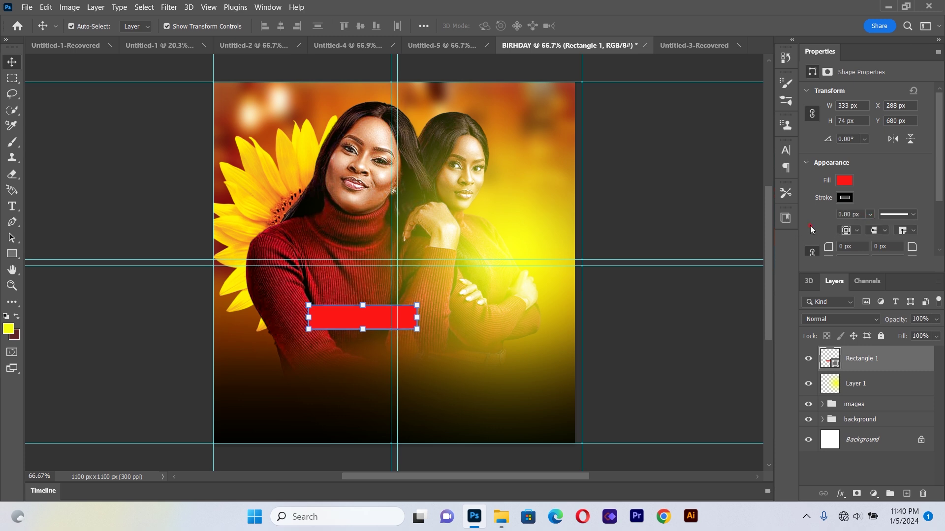
pyautogui.moveTo(941, 180); pyautogui.dragTo(940, 205)
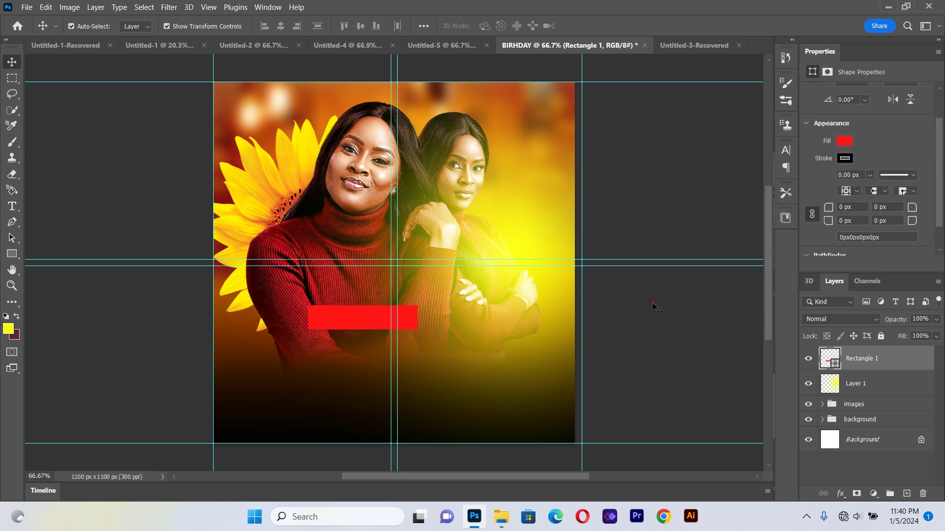
# Duplicate the red rectangle, place the copy just below it at about X 430 px, Y 743 px, and fill it with black.
pyautogui.moveTo(350, 319); pyautogui.dragTo(398, 339)
pyautogui.hotkey('ctrl', 'j')
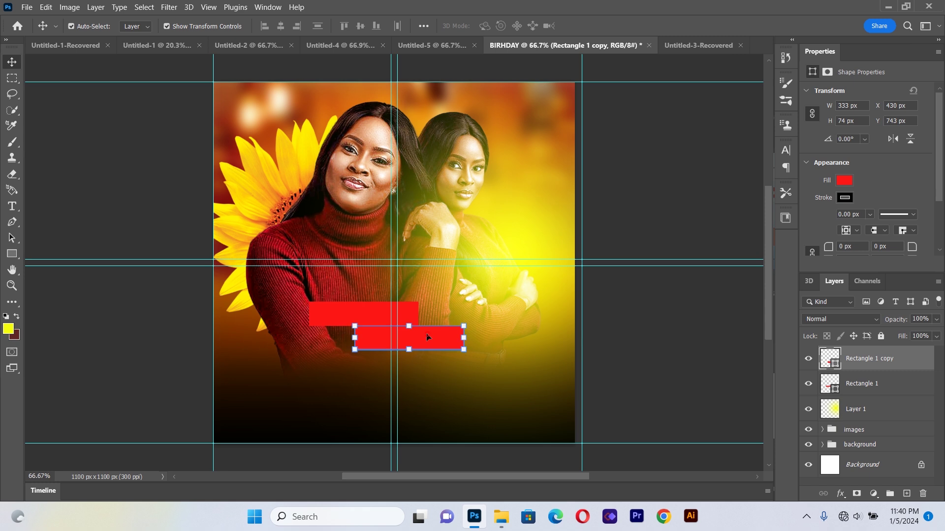
pyautogui.click(849, 180)
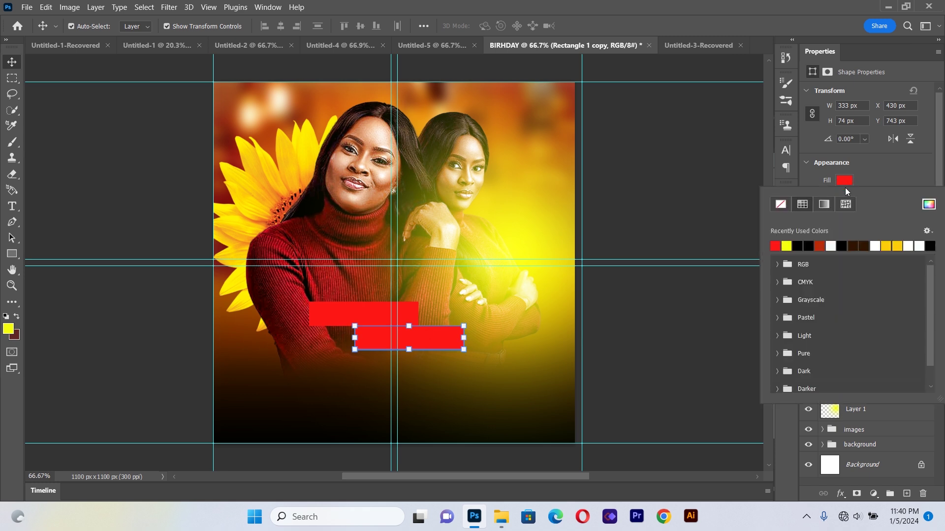
pyautogui.click(797, 243)
pyautogui.click(619, 280)
pyautogui.click(644, 323)
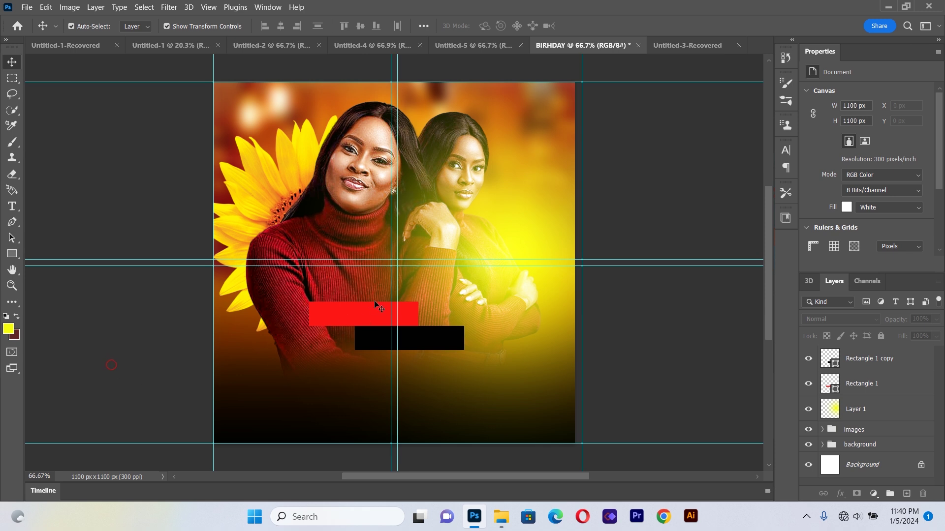
# Unlink the red rectangle's corner radii and round only its upper-right corner.
pyautogui.click(364, 310)
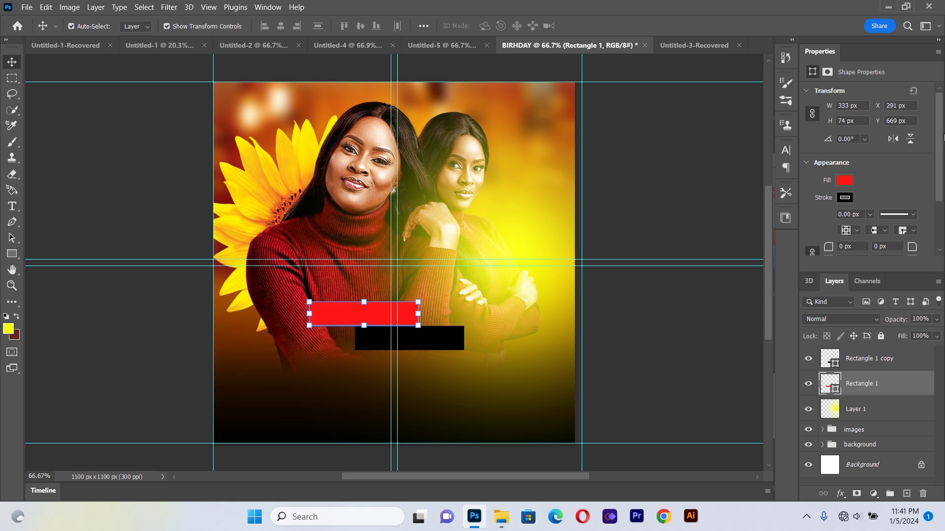
pyautogui.moveTo(941, 138); pyautogui.dragTo(940, 171)
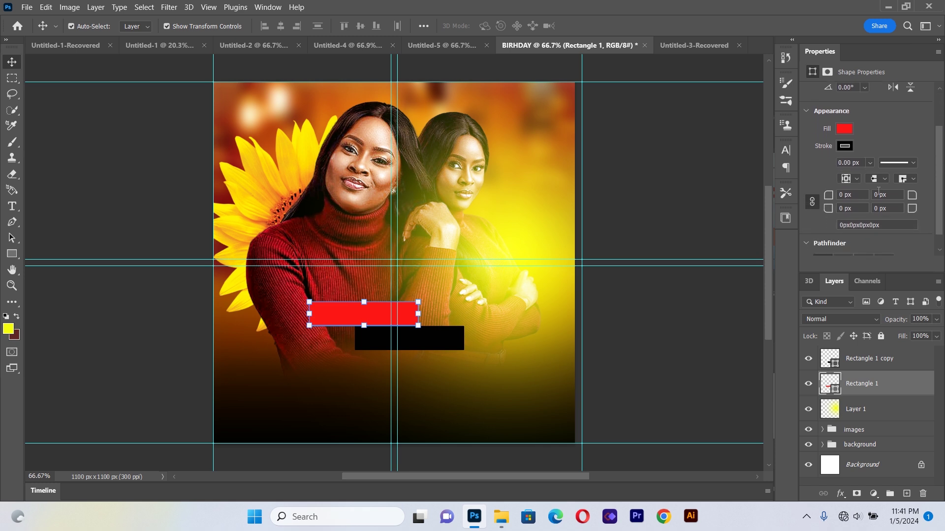
pyautogui.click(813, 203)
pyautogui.moveTo(913, 196)
pyautogui.mouseDown()
pyautogui.moveTo(906, 199)
pyautogui.moveTo(917, 202)
pyautogui.mouseUp()
pyautogui.click(699, 240)
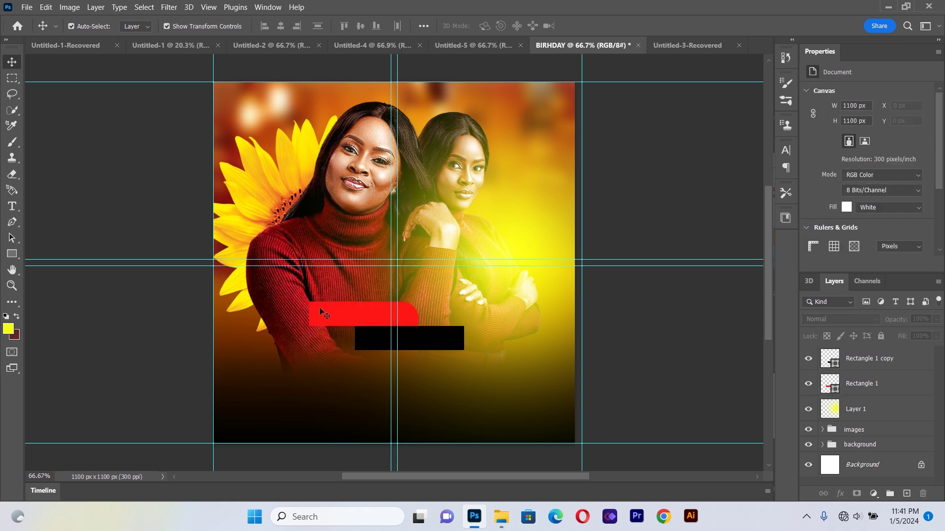
pyautogui.click(365, 312)
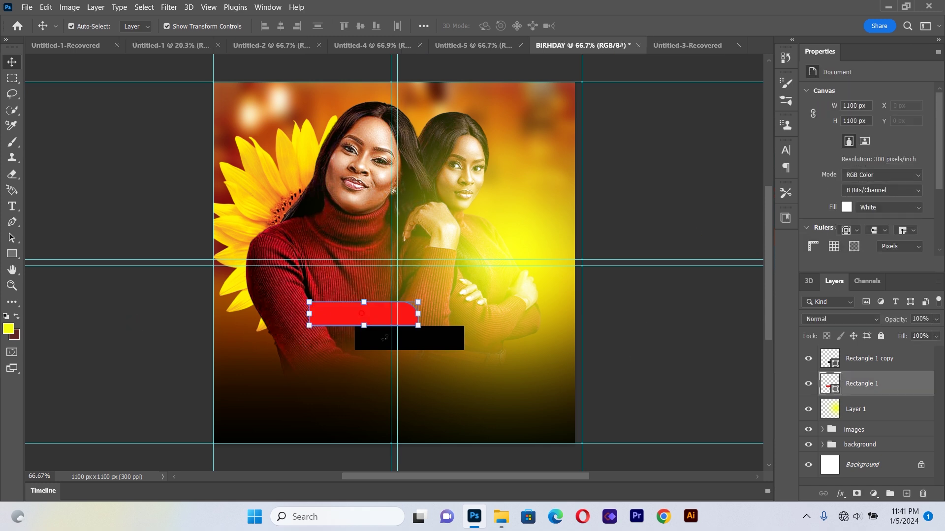
pyautogui.click(187, 347)
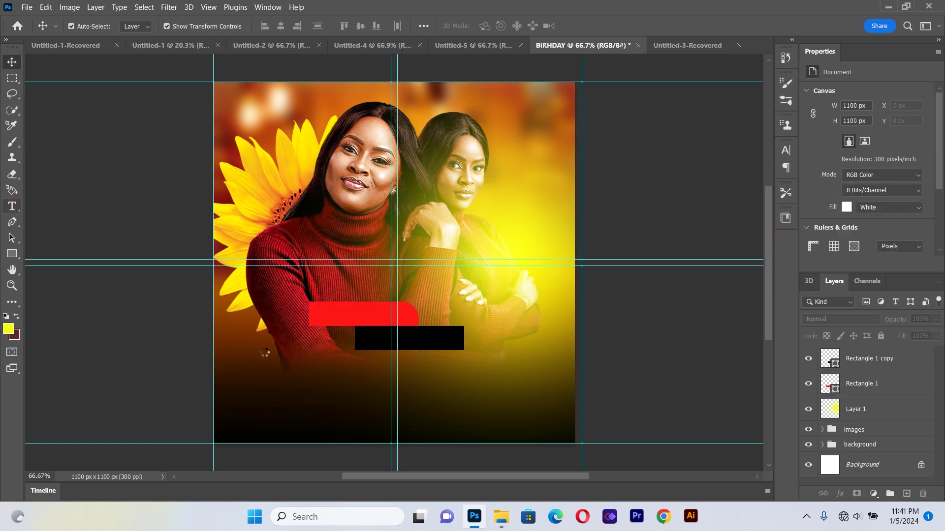
# Create a paragraph text box below the two rectangles containing the word GLORIOUS.
pyautogui.press('t')
pyautogui.moveTo(263, 351); pyautogui.dragTo(562, 442)
pyautogui.press('BackSpace')
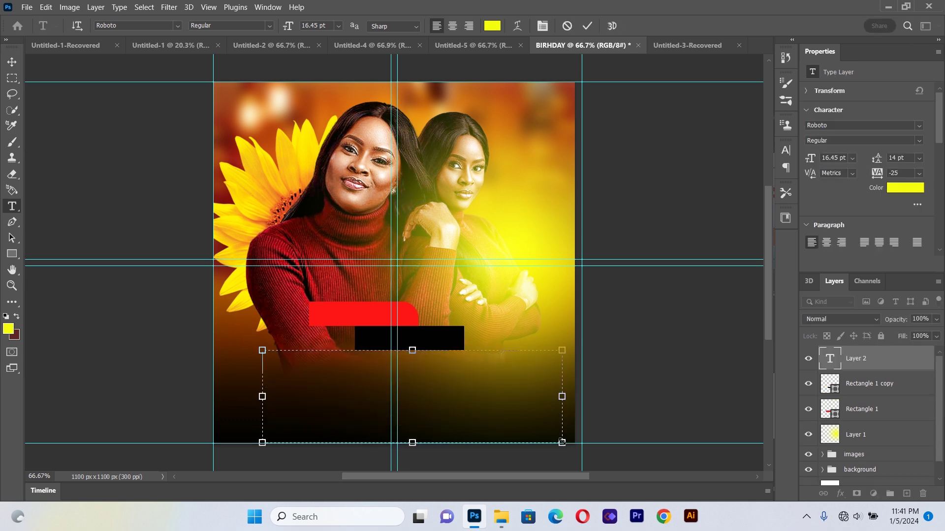
pyautogui.write('GLORIOUS')
# Set the GLORIOUS text in Times New Roman and colour it off-white, fafaf3.
pyautogui.hotkey('ctrl', 'a')
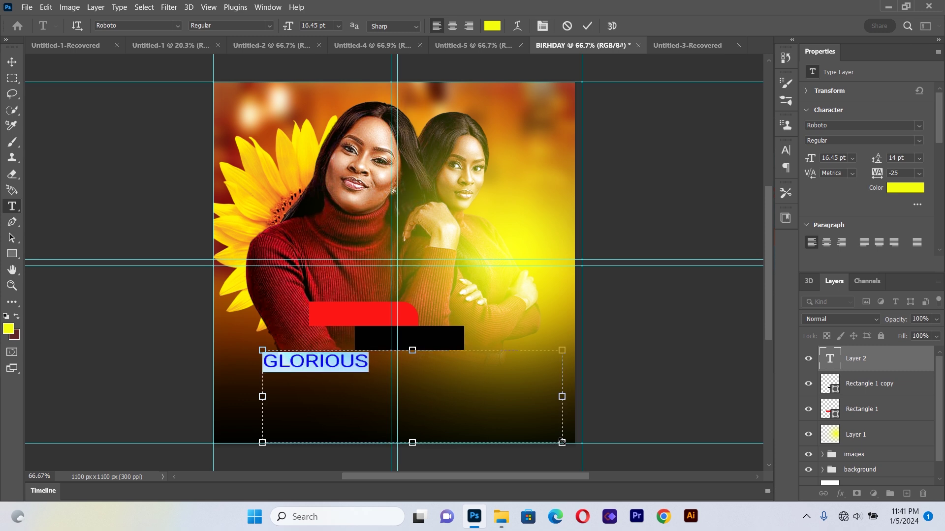
pyautogui.click(177, 27)
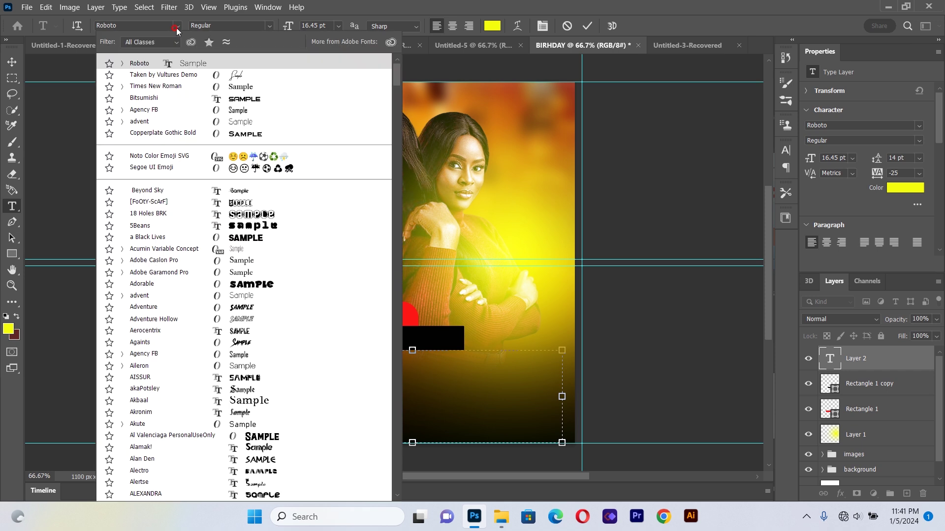
pyautogui.click(179, 87)
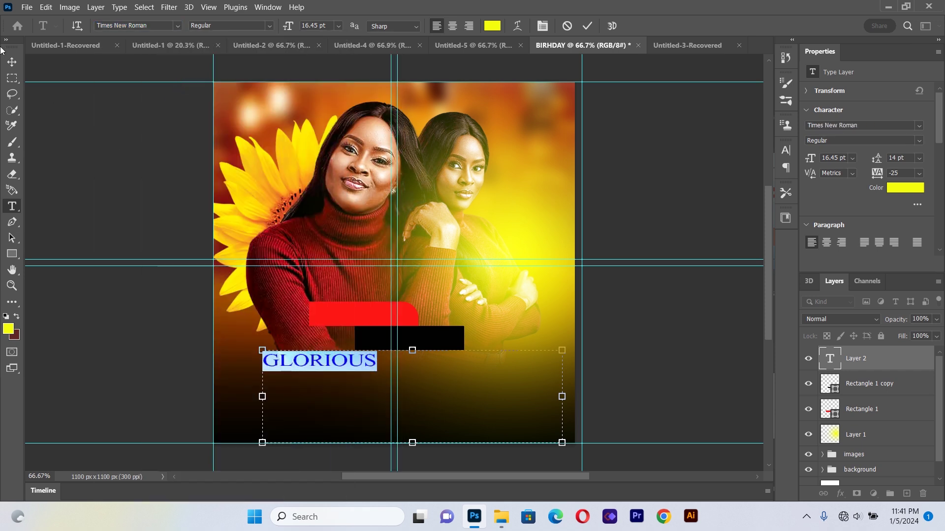
pyautogui.click(492, 26)
pyautogui.click(646, 145)
pyautogui.click(623, 122)
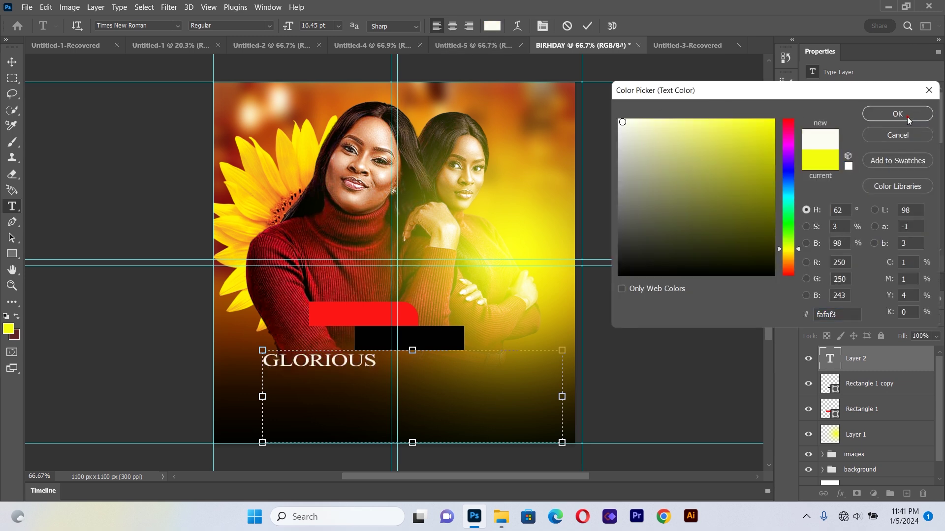
pyautogui.click(908, 117)
# Scale the GLORIOUS text to about 86.63% and position it centred on the red rectangle.
pyautogui.click(12, 62)
pyautogui.moveTo(329, 369); pyautogui.dragTo(367, 316)
pyautogui.moveTo(605, 394); pyautogui.dragTo(556, 392)
pyautogui.moveTo(353, 315); pyautogui.dragTo(357, 313)
pyautogui.press('Right')
pyautogui.press('Right')
pyautogui.press('Right')
pyautogui.press('Right')
pyautogui.press('Right')
pyautogui.press('Right')
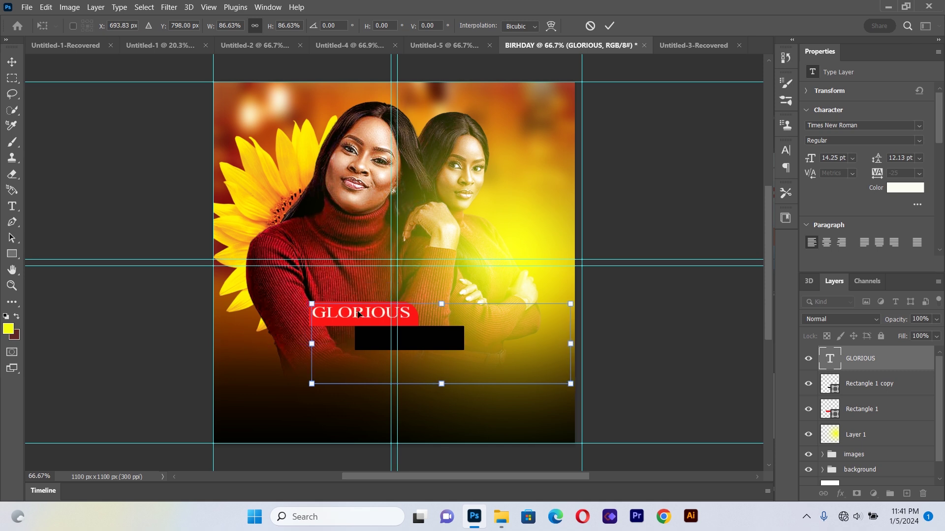
pyautogui.press('Down')
pyautogui.press('Down')
pyautogui.press('Down')
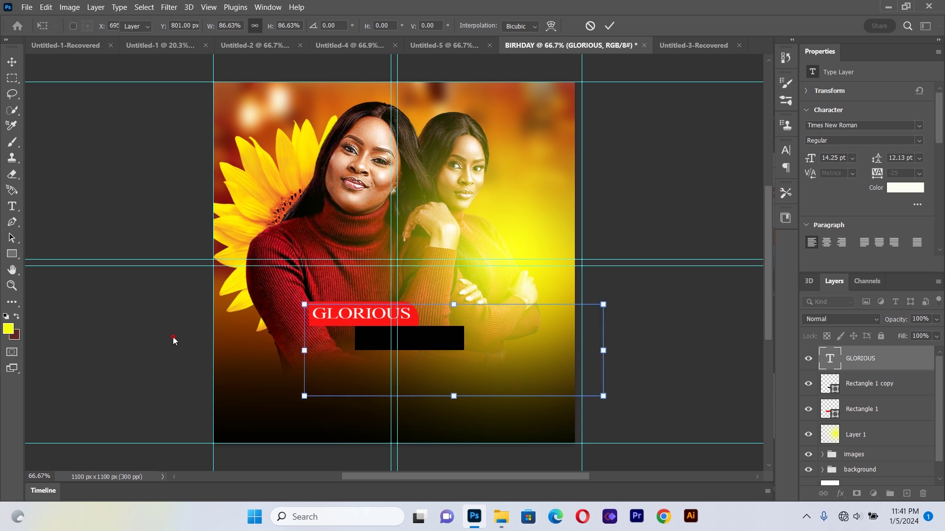
pyautogui.press('Return')
pyautogui.click(137, 397)
# Duplicate the GLORIOUS text and position the copy centred on the black rectangle.
pyautogui.click(375, 316)
pyautogui.hotkey('ctrl', 'j')
pyautogui.moveTo(375, 317); pyautogui.dragTo(422, 340)
pyautogui.press('Down')
pyautogui.press('Down')
pyautogui.press('Down')
pyautogui.press('Left')
pyautogui.press('Left')
pyautogui.press('Left')
pyautogui.press('Left')
pyautogui.press('Left')
pyautogui.press('Left')
pyautogui.press('Left')
pyautogui.press('Left')
pyautogui.press('Left')
pyautogui.press('Left')
pyautogui.press('Left')
pyautogui.press('Left')
pyautogui.press('Left')
pyautogui.press('Left')
pyautogui.press('Left')
pyautogui.press('Left')
# Replace the wording of the text on the black rectangle with BIRTHDAY.
pyautogui.click(18, 209)
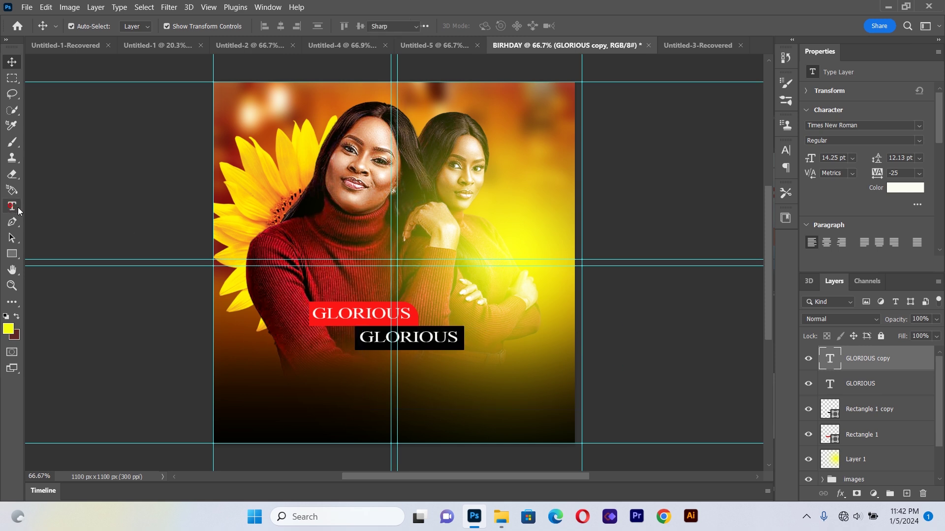
pyautogui.click(377, 340)
pyautogui.hotkey('ctrl', 'a')
pyautogui.press('BackSpace')
pyautogui.write('BIRTHDAY')
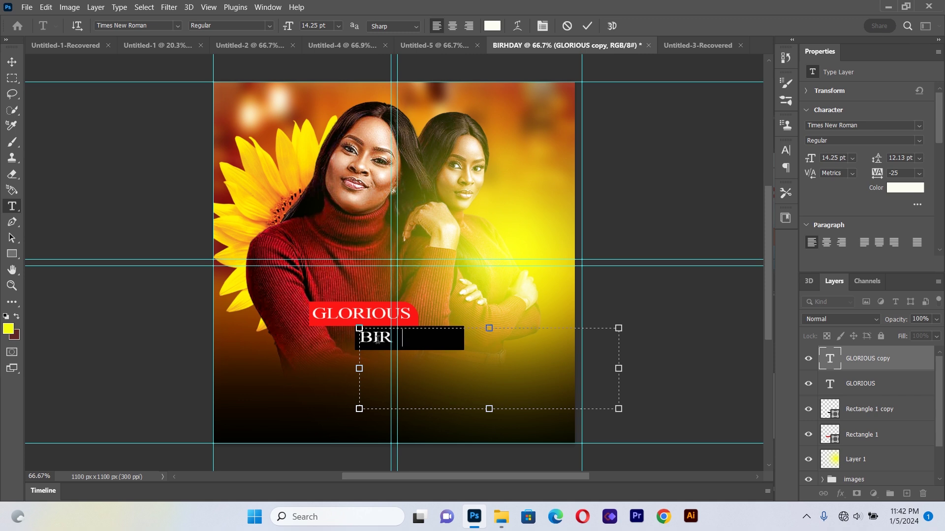
pyautogui.click(12, 61)
pyautogui.click(91, 251)
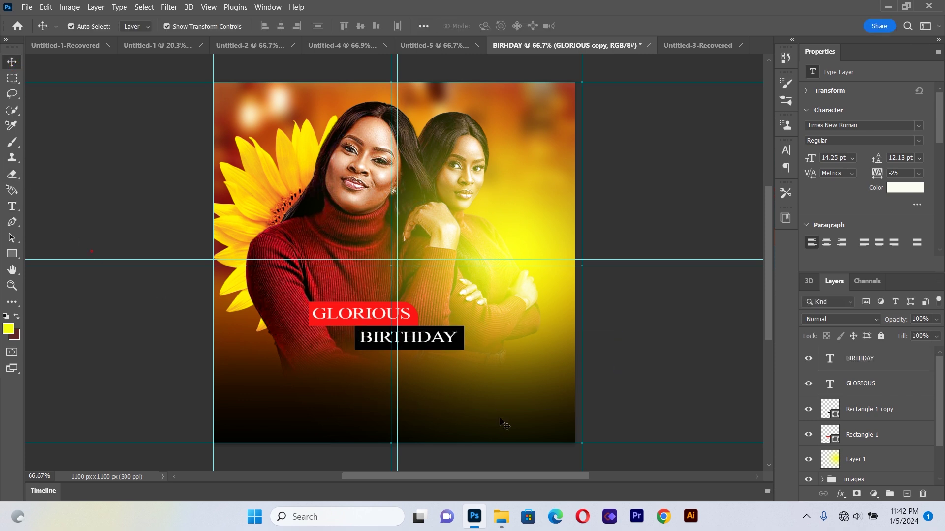
pyautogui.click(450, 340)
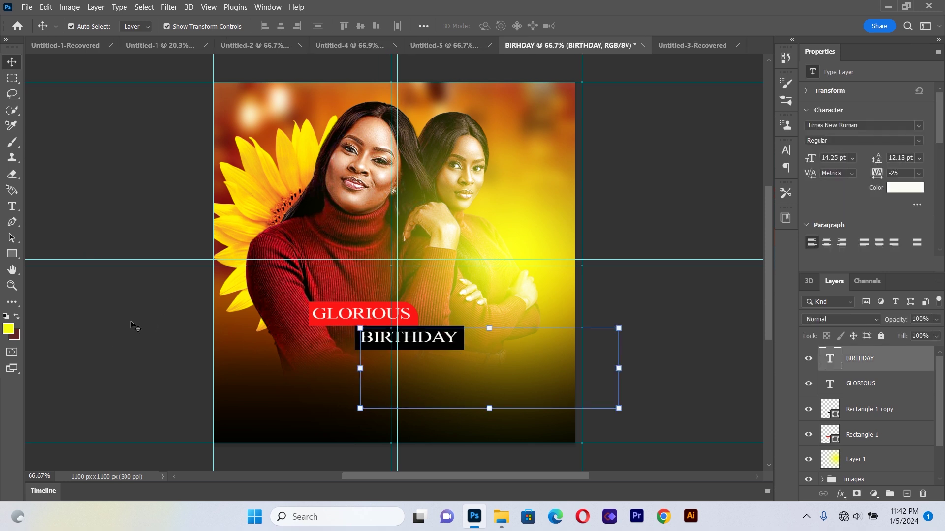
pyautogui.click(116, 340)
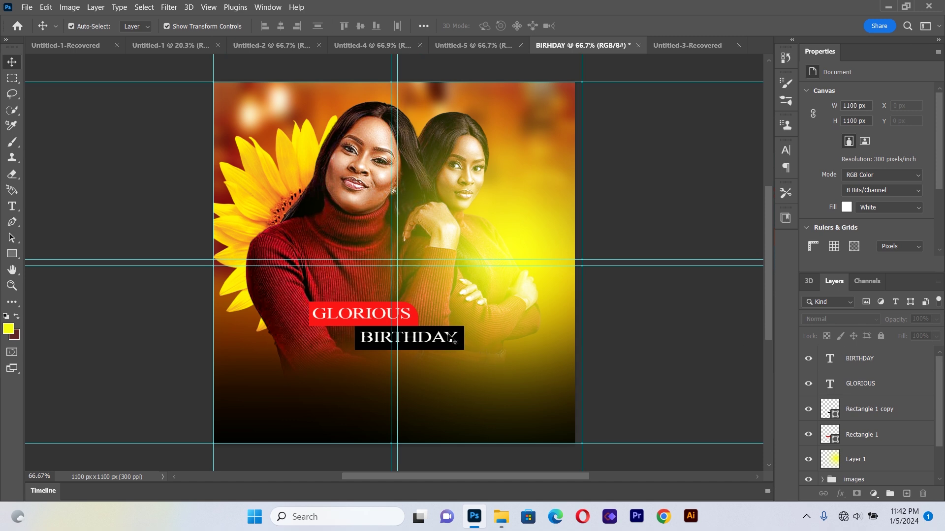
# Scale both rectangles and their title texts together to about 111.48% and reposition them over the lower sweater.
pyautogui.click(869, 437)
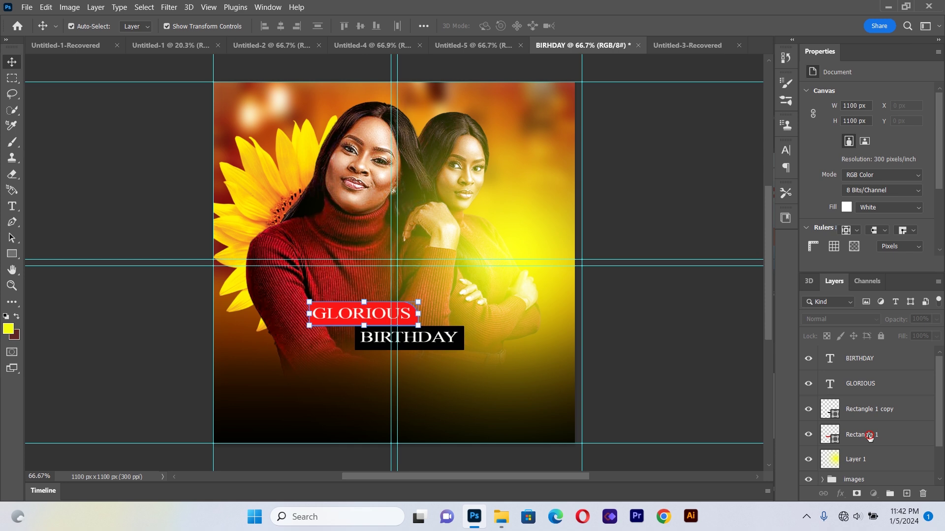
pyautogui.keyDown('shift'); pyautogui.click(874, 367); pyautogui.keyUp('shift')
pyautogui.hotkey('ctrl', 't')
pyautogui.moveTo(310, 299); pyautogui.dragTo(296, 291)
pyautogui.moveTo(347, 315)
pyautogui.mouseDown()
pyautogui.moveTo(364, 321)
pyautogui.moveTo(353, 320)
pyautogui.mouseUp()
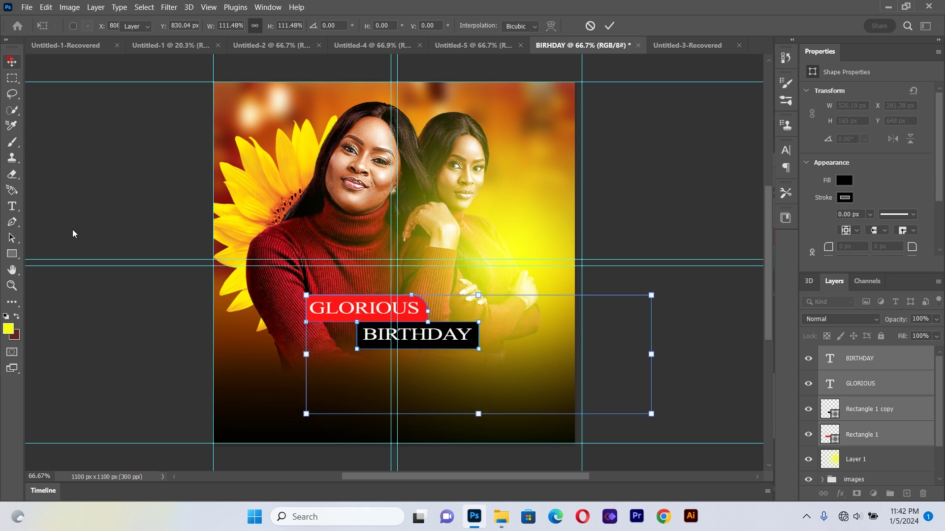
pyautogui.click(70, 274)
pyautogui.click(69, 274)
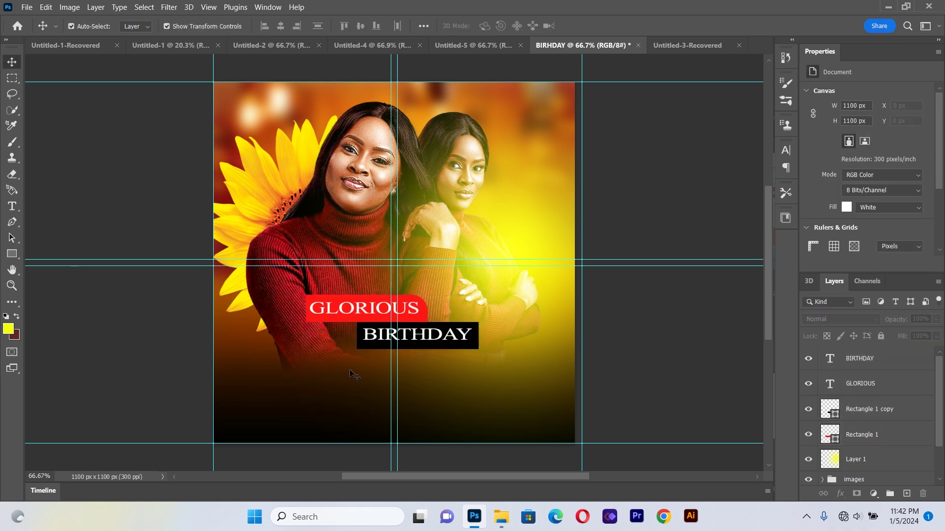
# Create a wide text box below the BIRTHDAY title and enter the celebrant's first name.
pyautogui.click(20, 208)
pyautogui.moveTo(261, 358); pyautogui.dragTo(574, 429)
pyautogui.press('BackSpace')
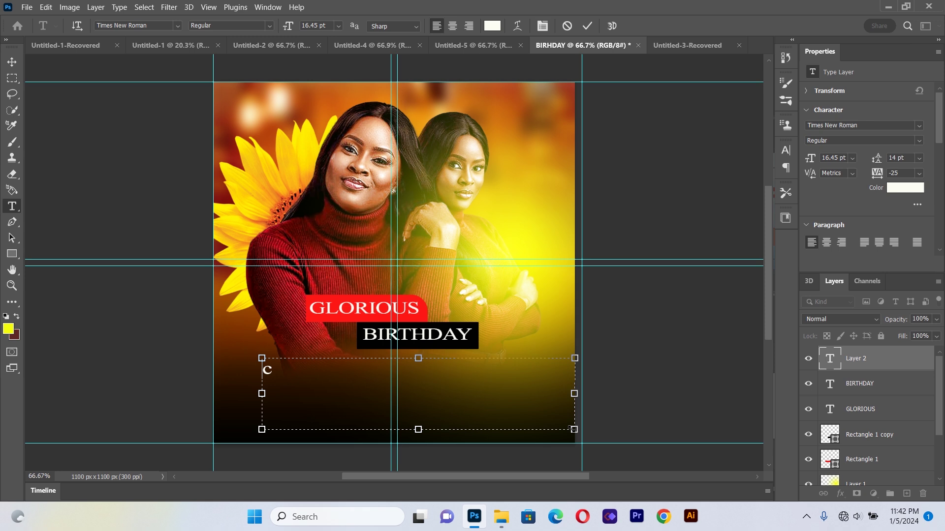
pyautogui.write('Chi ')
pyautogui.write('ma')
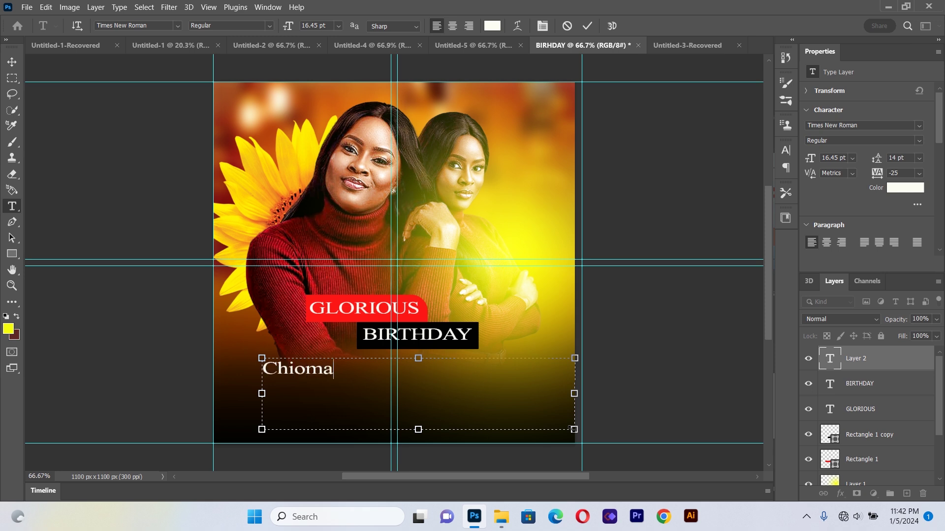
# Format the celebrant's name in the Taken by Vultures Demo font at 48 pt with tracking of 200.
pyautogui.hotkey('ctrl', 'a')
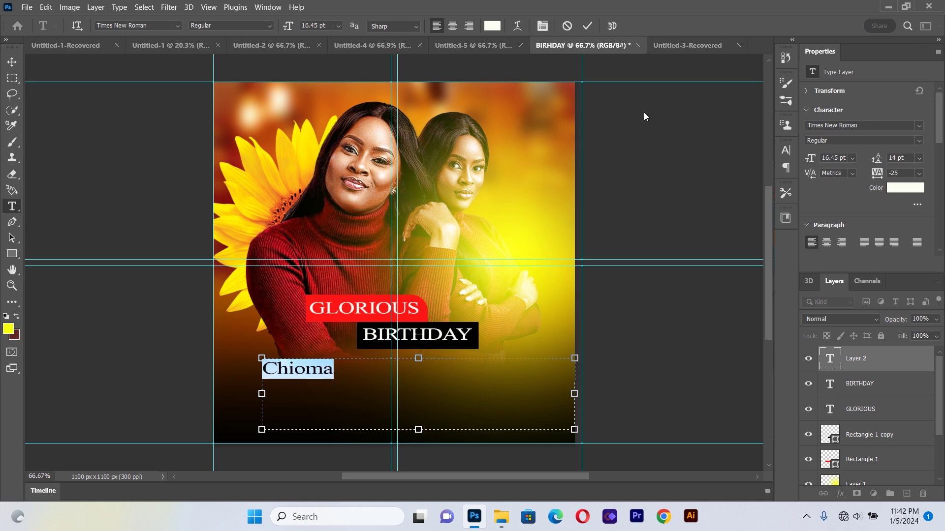
pyautogui.click(546, 26)
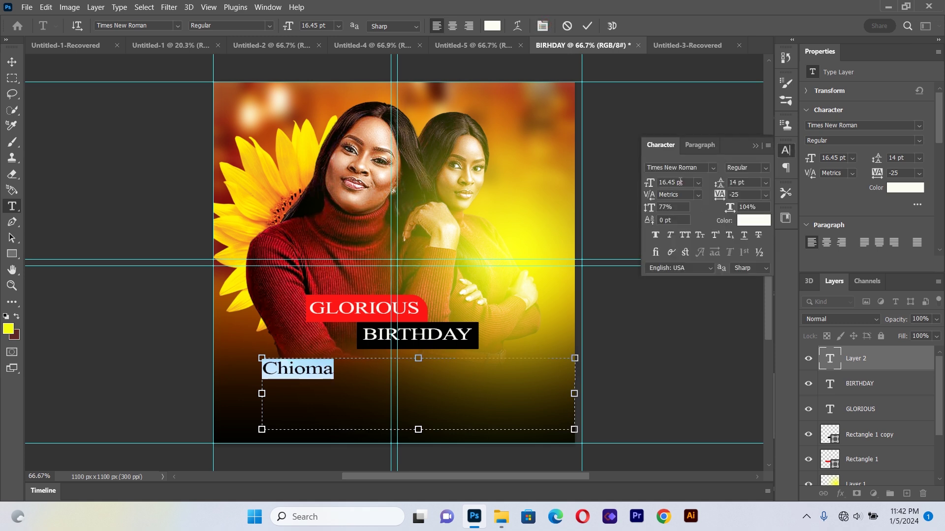
pyautogui.moveTo(678, 181); pyautogui.dragTo(631, 175)
pyautogui.write('48')
pyautogui.click(713, 168)
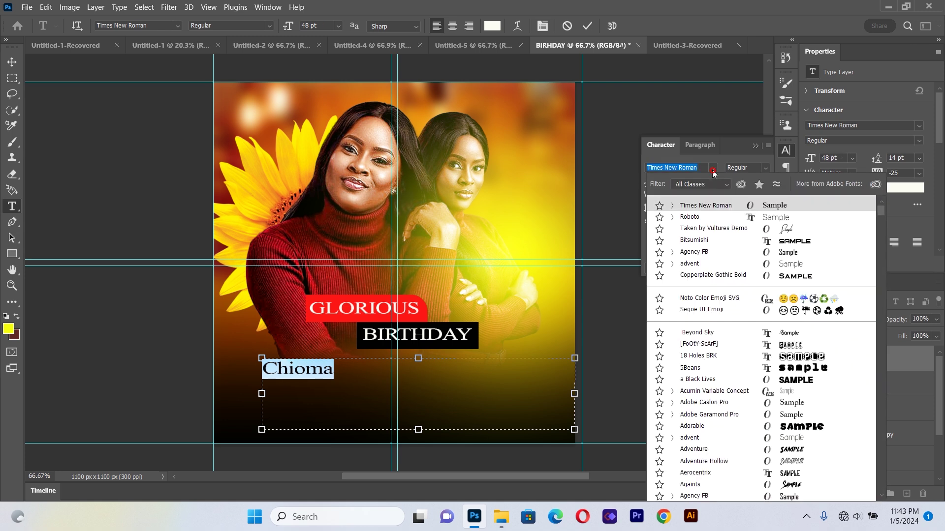
pyautogui.press('Down')
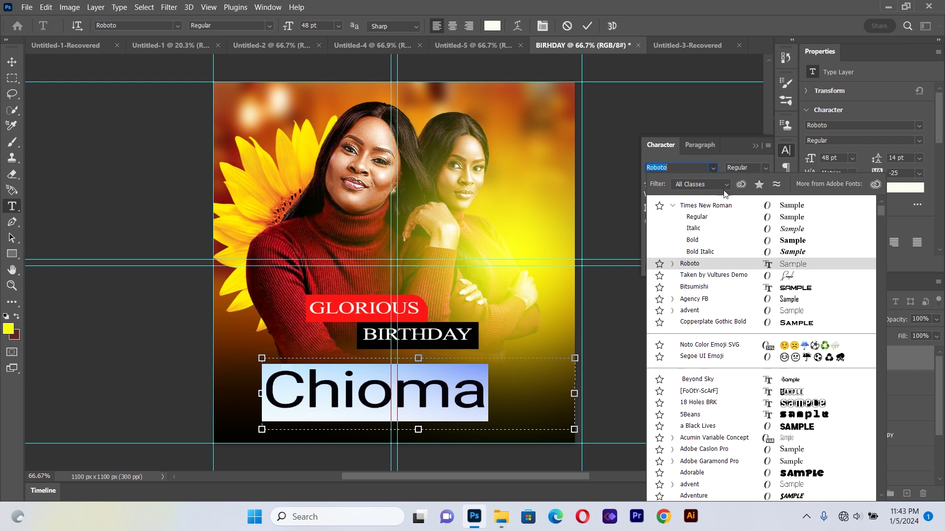
pyautogui.click(743, 280)
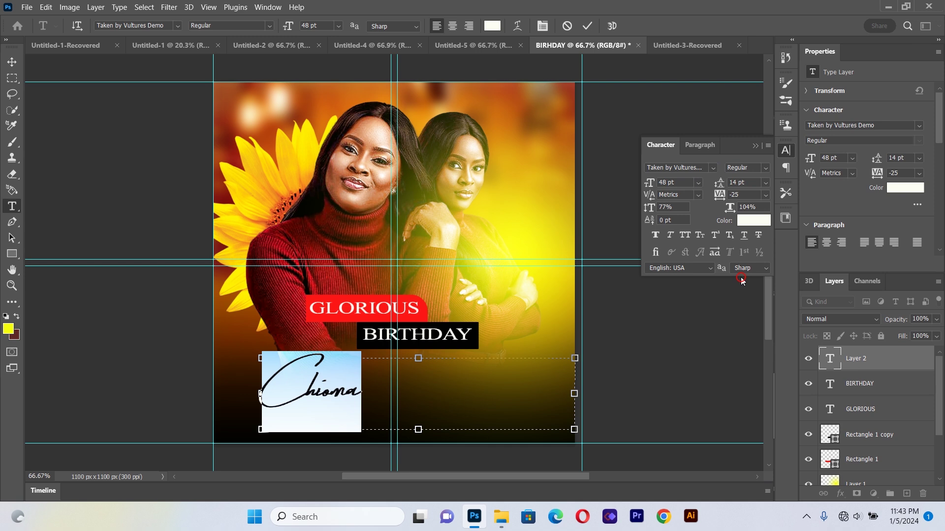
pyautogui.click(766, 195)
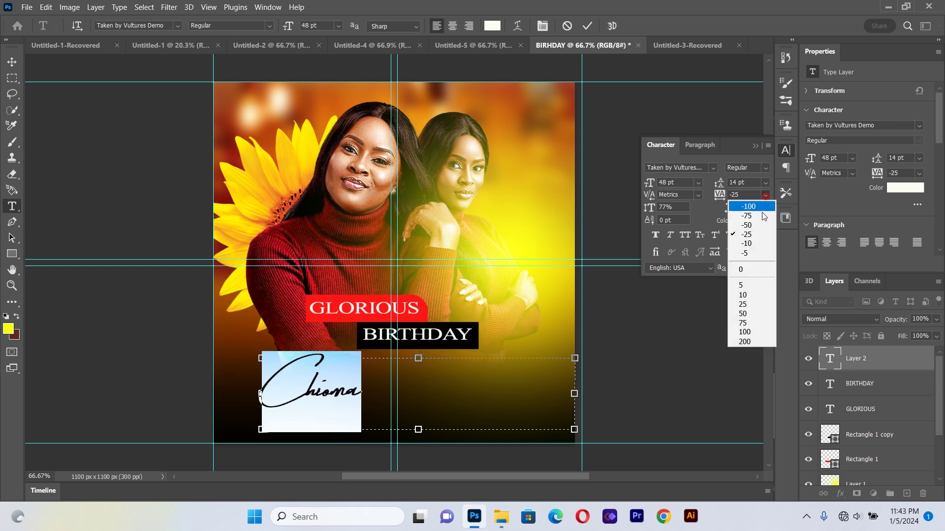
pyautogui.click(743, 339)
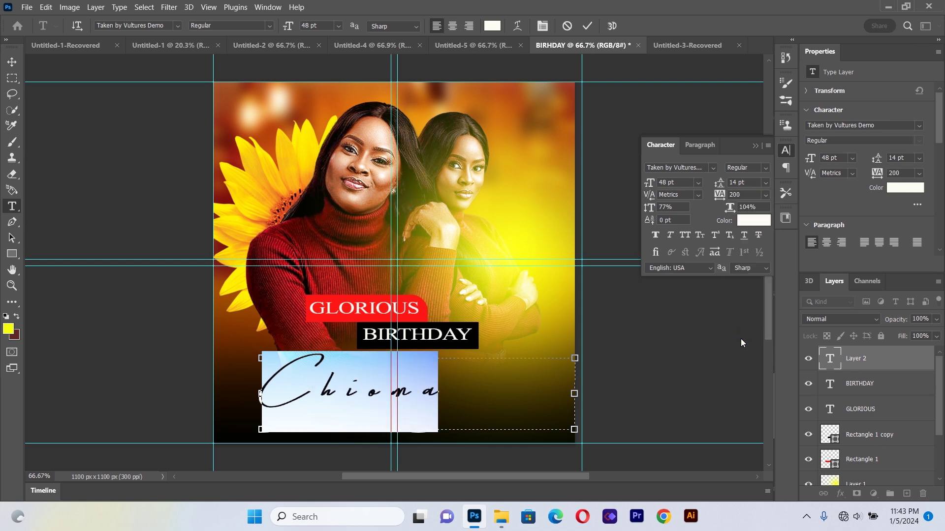
pyautogui.click(757, 145)
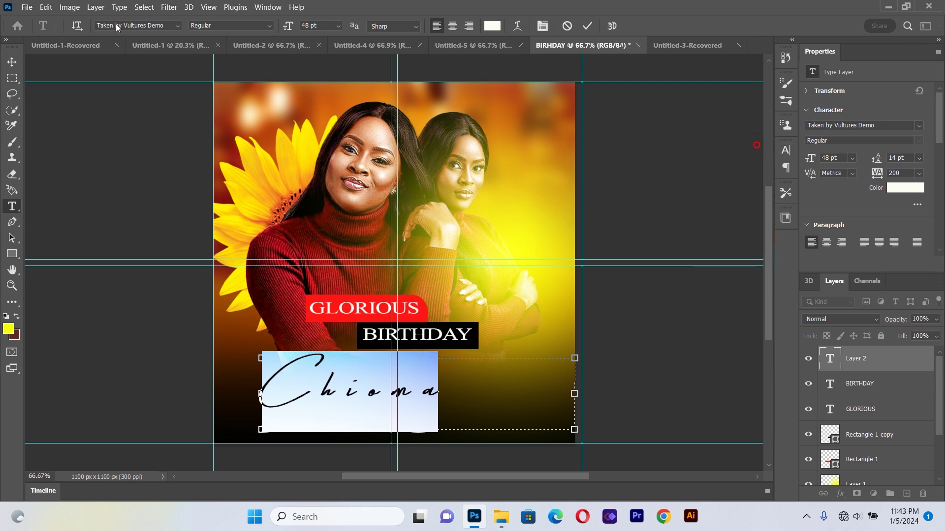
pyautogui.click(12, 61)
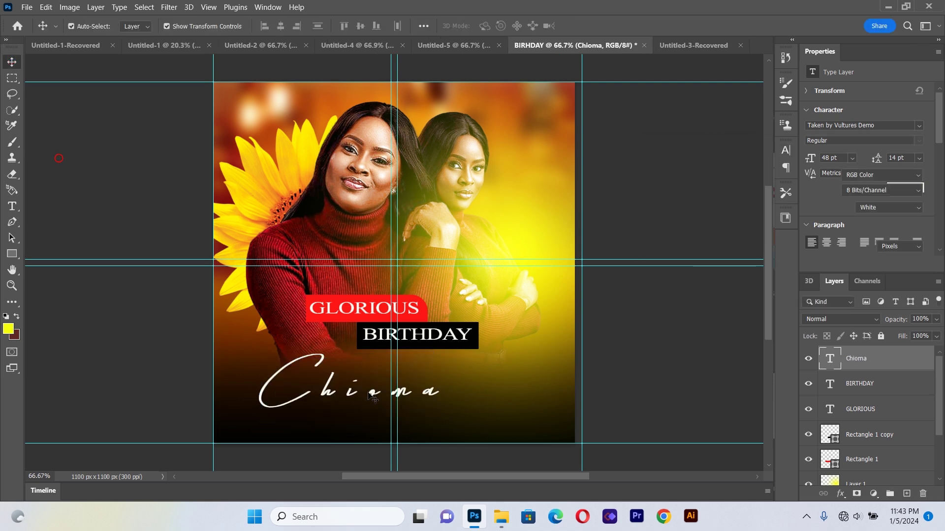
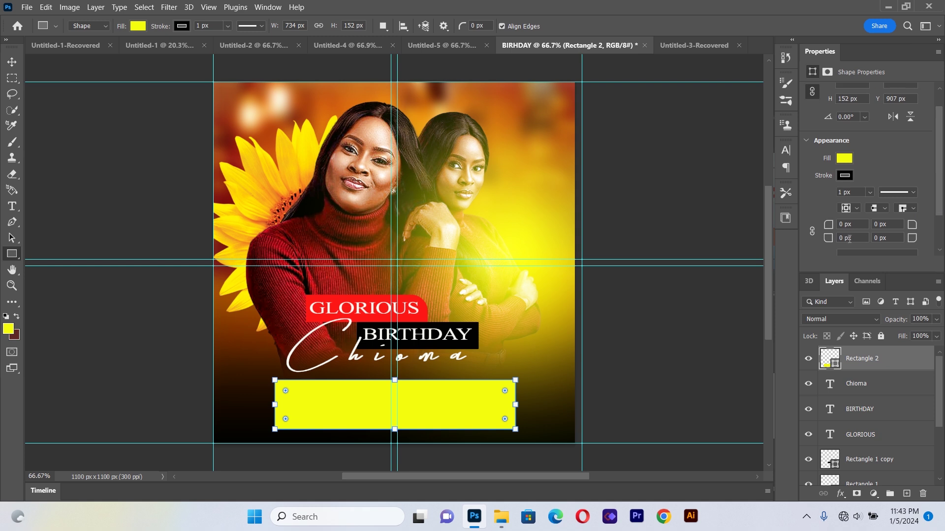
# Set the yellow rectangle's stroke width to 0 px and round all four linked corners to 60 px.
pyautogui.click(869, 192)
pyautogui.moveTo(874, 207); pyautogui.dragTo(865, 207)
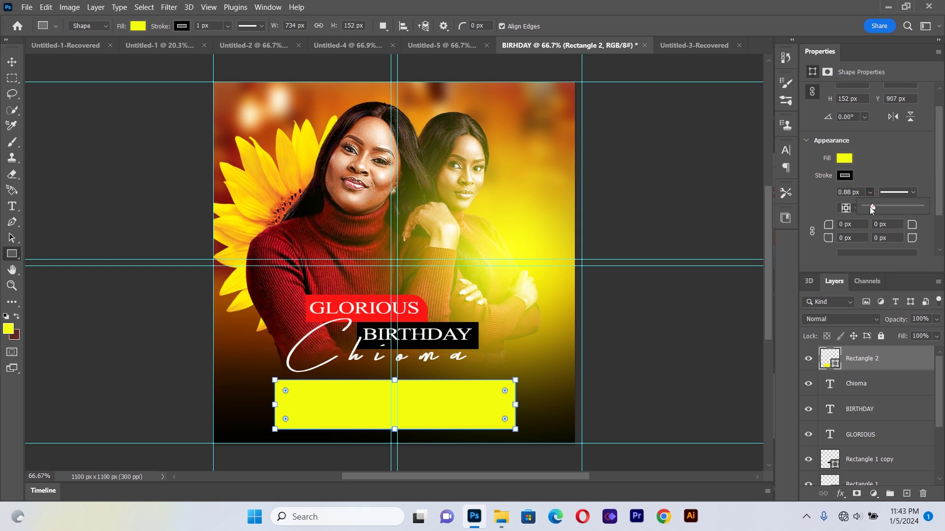
pyautogui.click(912, 226)
pyautogui.moveTo(911, 226)
pyautogui.mouseDown()
pyautogui.moveTo(933, 228)
pyautogui.moveTo(878, 237)
pyautogui.mouseUp()
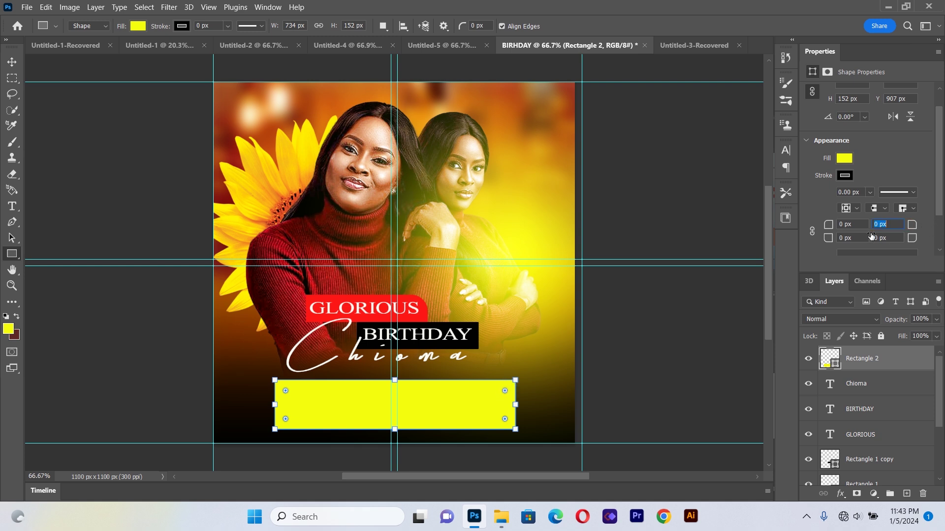
pyautogui.click(813, 231)
pyautogui.moveTo(908, 226); pyautogui.dragTo(942, 231)
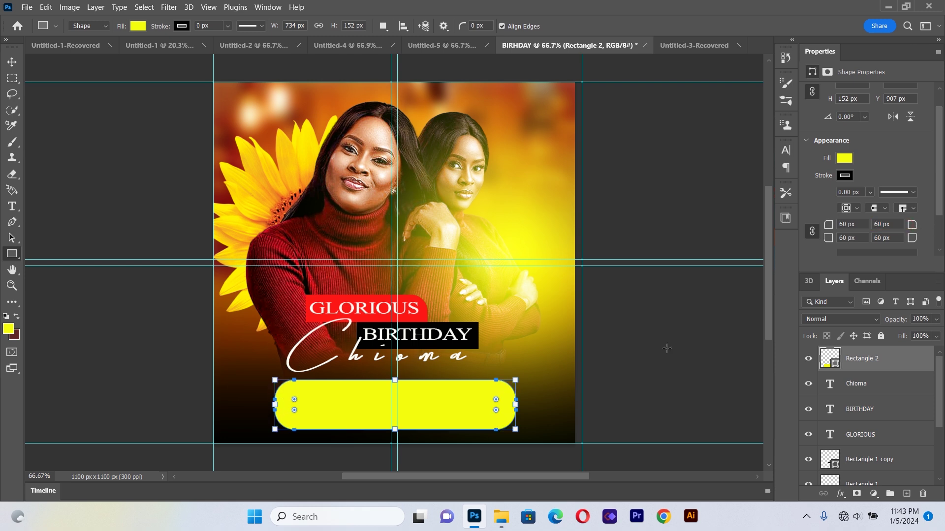
# Lower the rounded yellow bar's layer fill to 0%.
pyautogui.click(12, 62)
pyautogui.moveTo(77, 174); pyautogui.dragTo(371, 363)
pyautogui.click(483, 402)
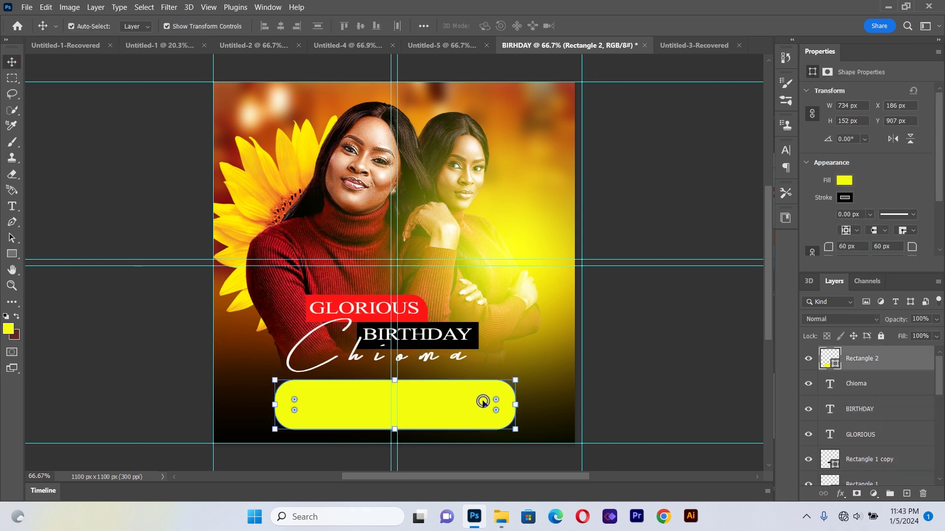
pyautogui.click(483, 402)
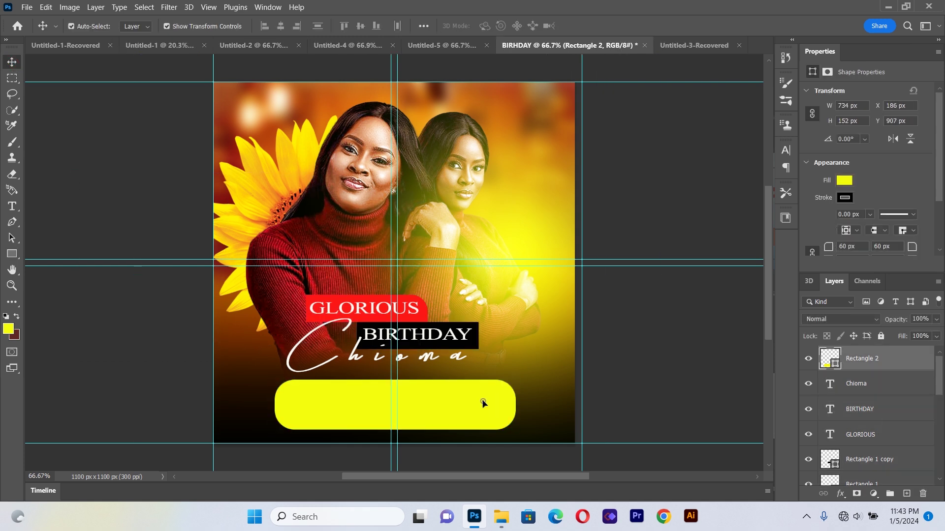
pyautogui.click(936, 336)
pyautogui.moveTo(935, 350); pyautogui.dragTo(934, 352)
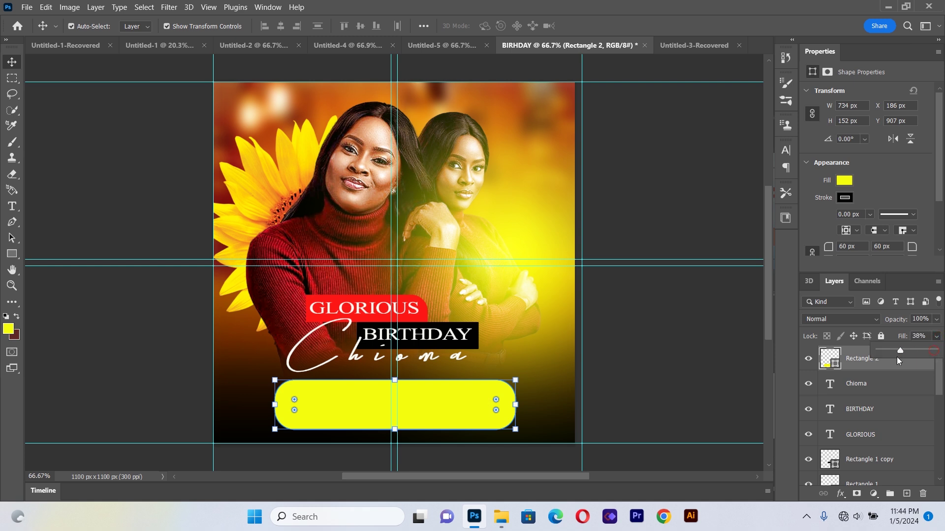
pyautogui.click(735, 382)
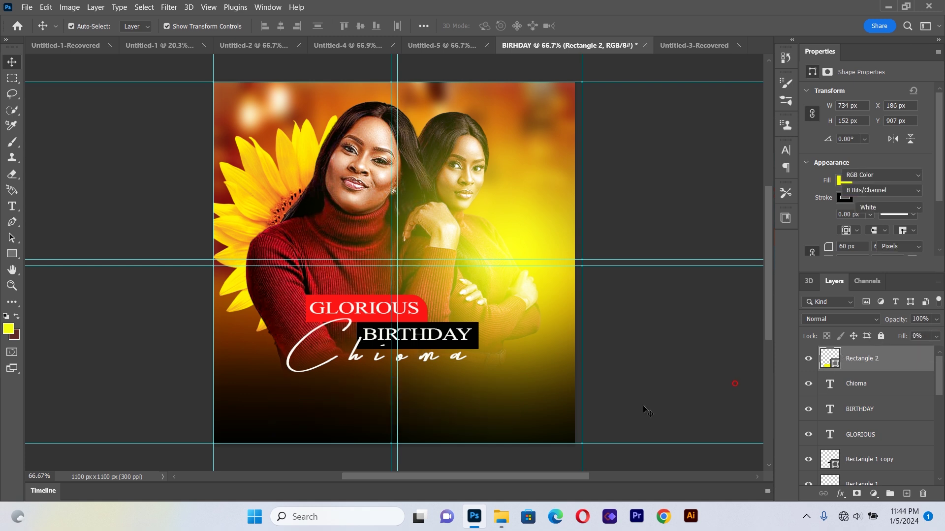
# Add a 1 px white outside stroke effect to the rounded bar, with Normal blending and 100% opacity.
pyautogui.click(466, 412)
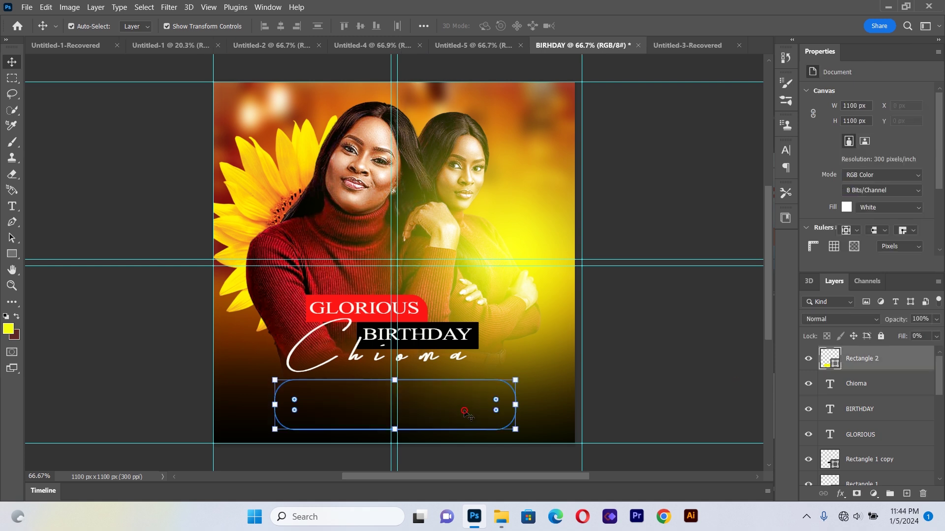
pyautogui.click(842, 494)
pyautogui.click(862, 405)
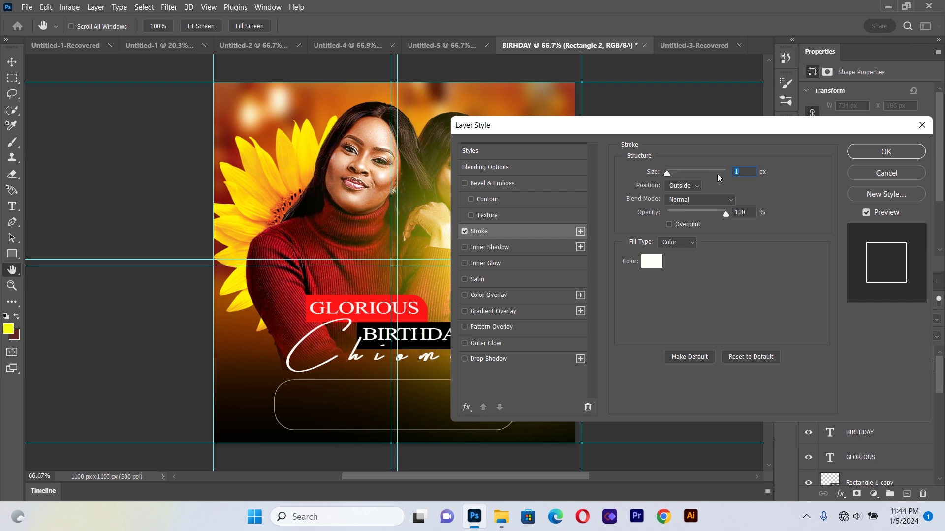
pyautogui.click(747, 172)
pyautogui.click(903, 151)
# Shift the outlined bar slightly to X 172 px, Y 904 px beneath the celebrant's name.
pyautogui.click(635, 276)
pyautogui.moveTo(445, 416); pyautogui.dragTo(431, 424)
pyautogui.click(676, 344)
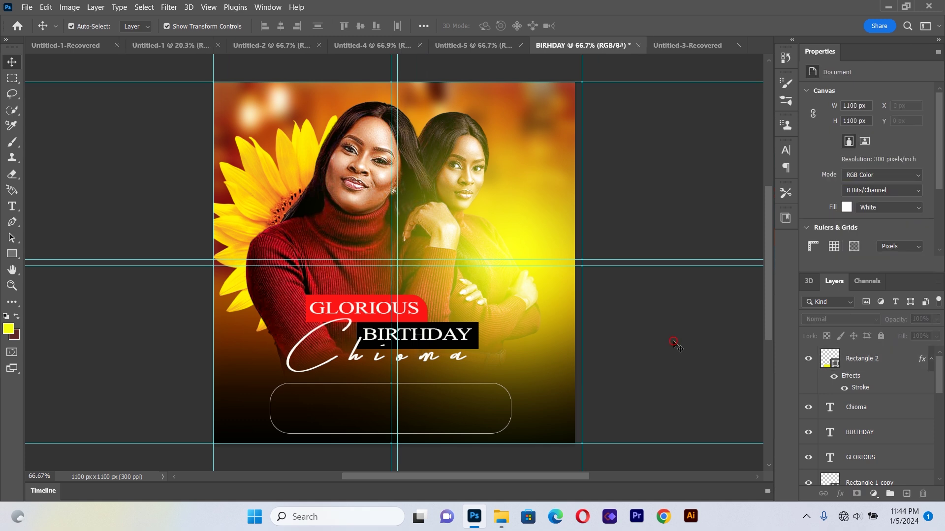
pyautogui.click(466, 395)
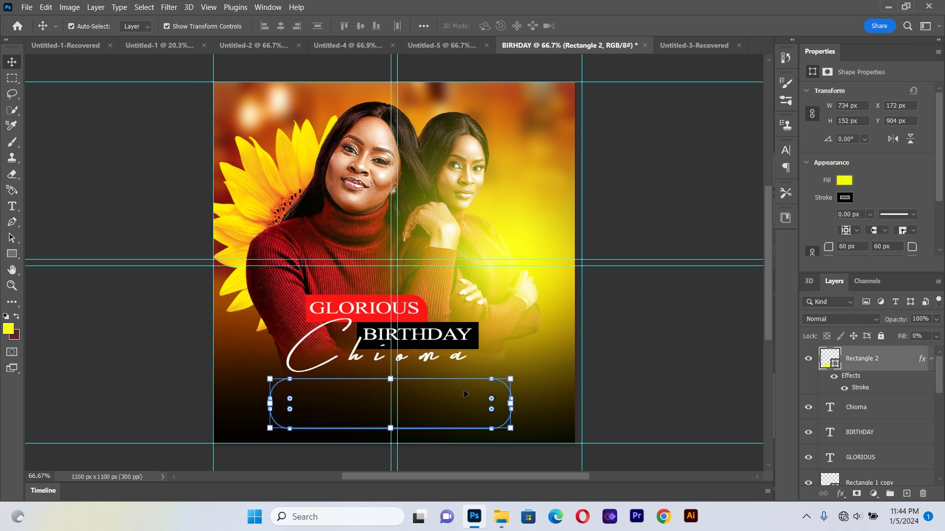
pyautogui.click(72, 294)
# Create a placeholder paragraph text box across the outlined bar and set its text in Roboto at 6 pt.
pyautogui.click(9, 205)
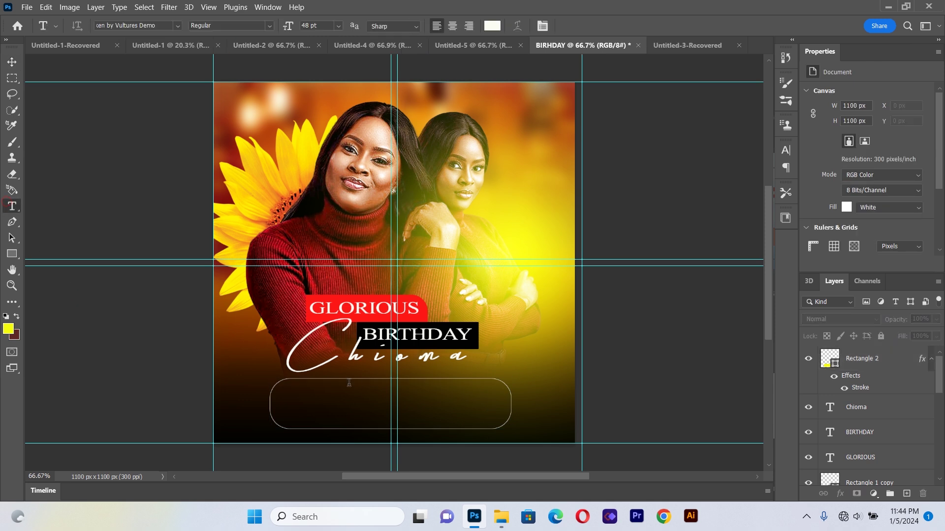
pyautogui.moveTo(270, 383); pyautogui.dragTo(276, 386)
pyautogui.moveTo(376, 404); pyautogui.dragTo(522, 428)
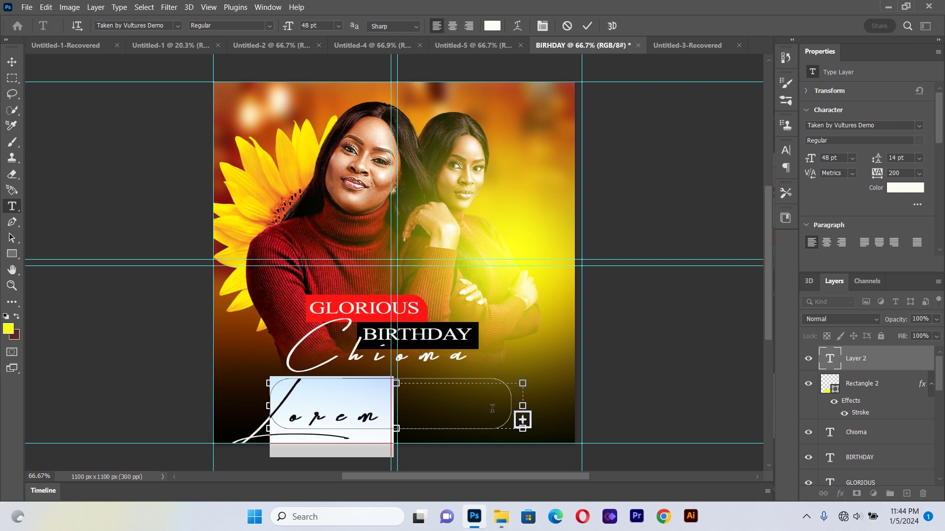
pyautogui.click(177, 26)
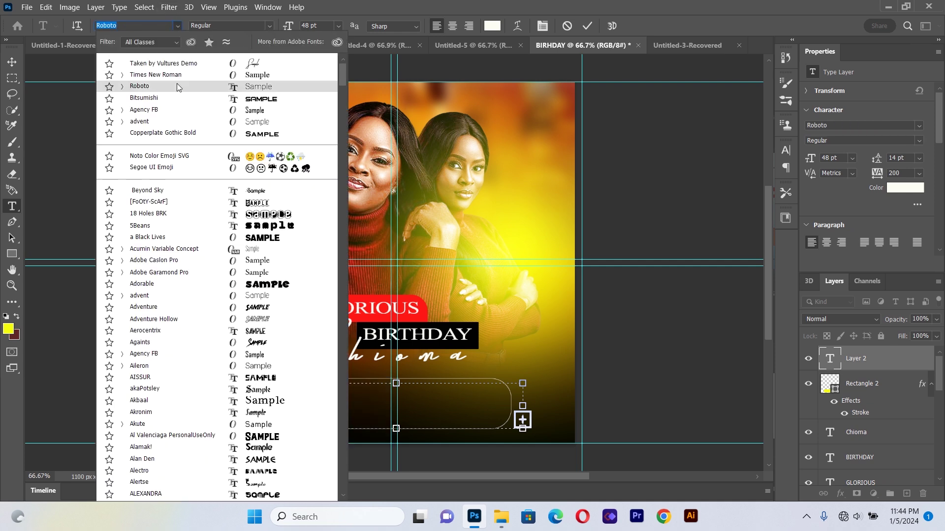
pyautogui.click(177, 86)
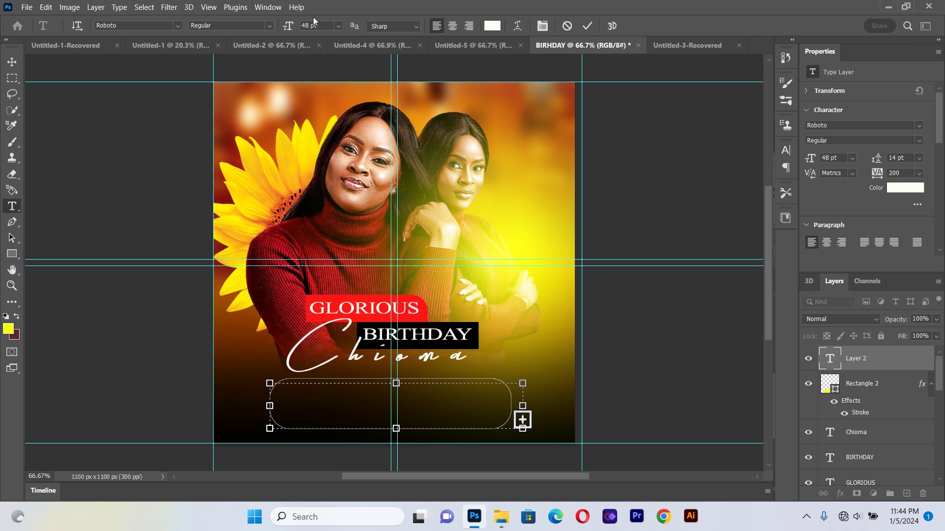
pyautogui.click(339, 26)
pyautogui.click(333, 54)
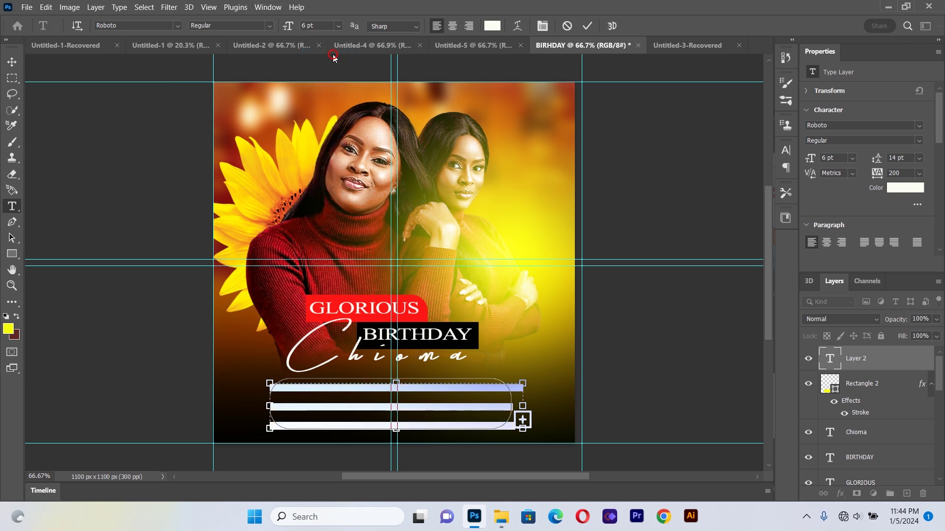
# Set the placeholder paragraph's tracking to -10 and its leading to 6 pt.
pyautogui.click(547, 26)
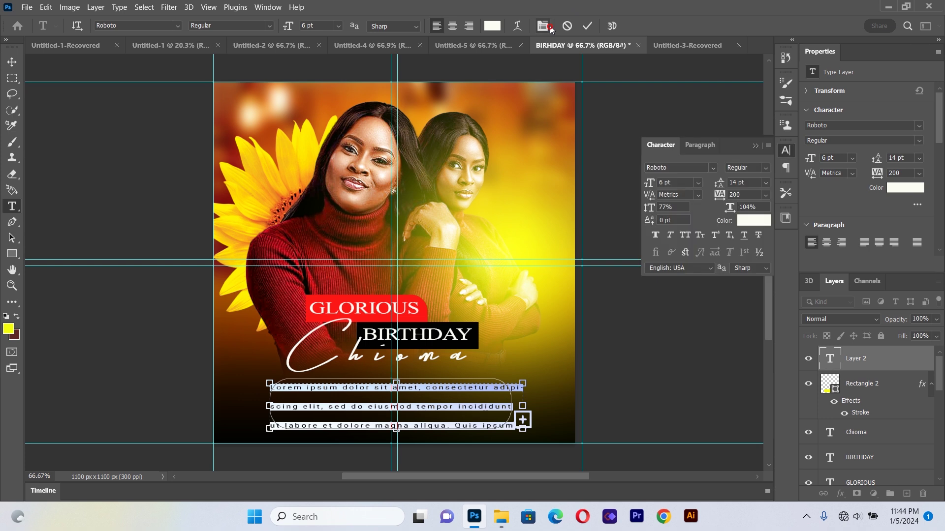
pyautogui.click(765, 196)
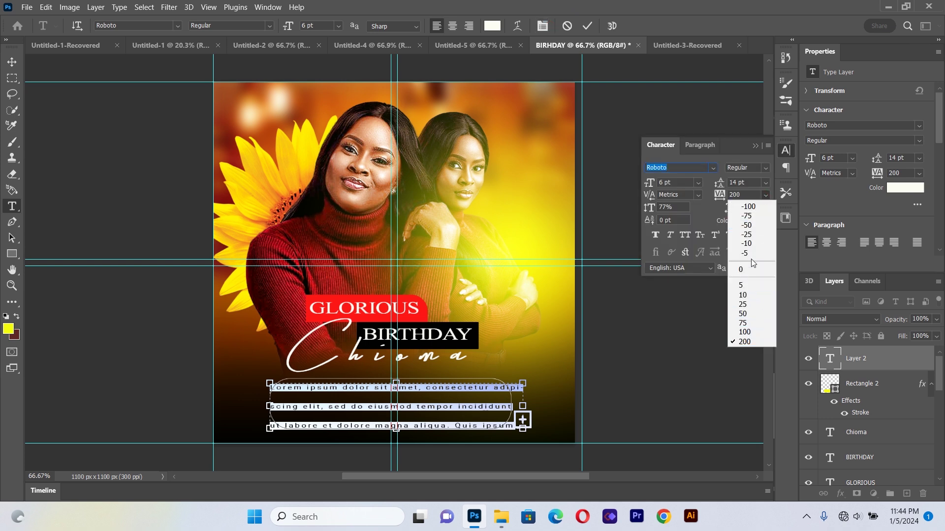
pyautogui.click(753, 243)
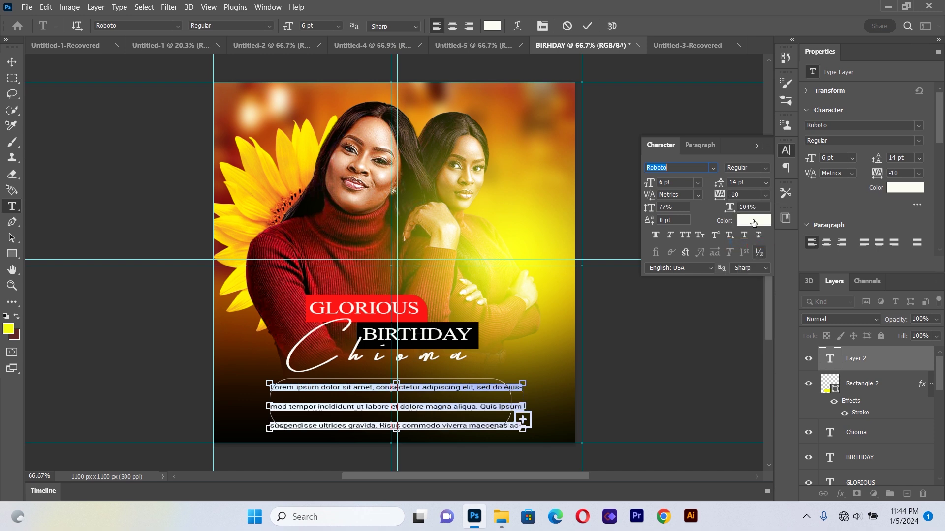
pyautogui.click(764, 183)
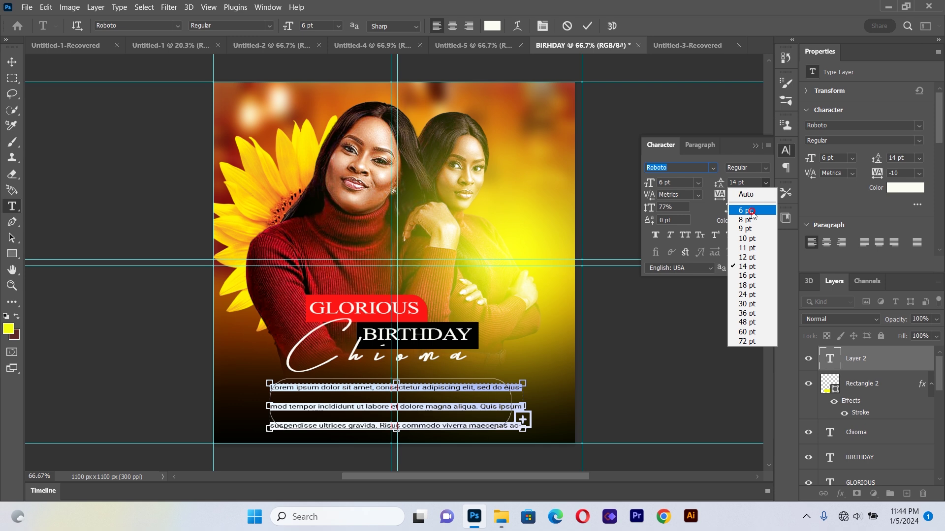
pyautogui.click(746, 211)
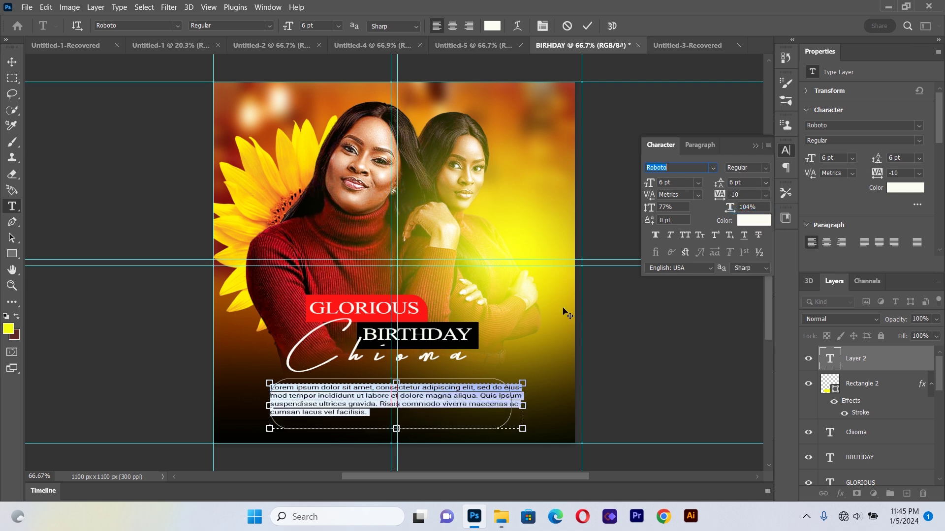
# Narrow the paragraph box to about 636 px, centre-align its text and position it inside the outlined bar.
pyautogui.moveTo(522, 406); pyautogui.dragTo(480, 404)
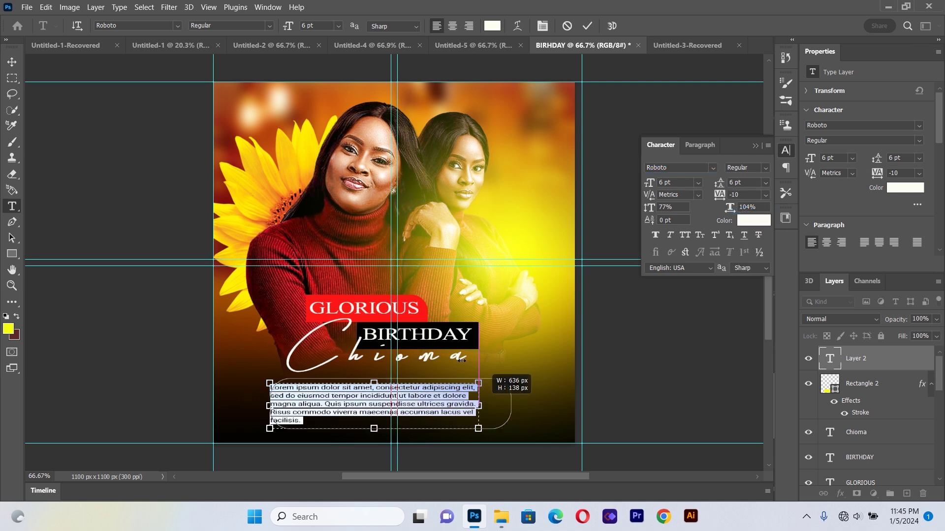
pyautogui.click(453, 26)
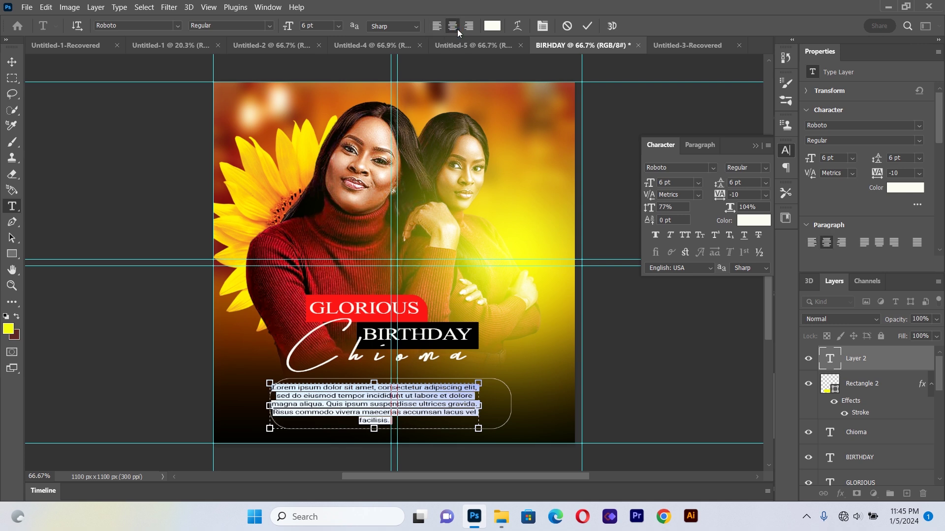
pyautogui.click(12, 62)
pyautogui.moveTo(361, 407); pyautogui.dragTo(381, 406)
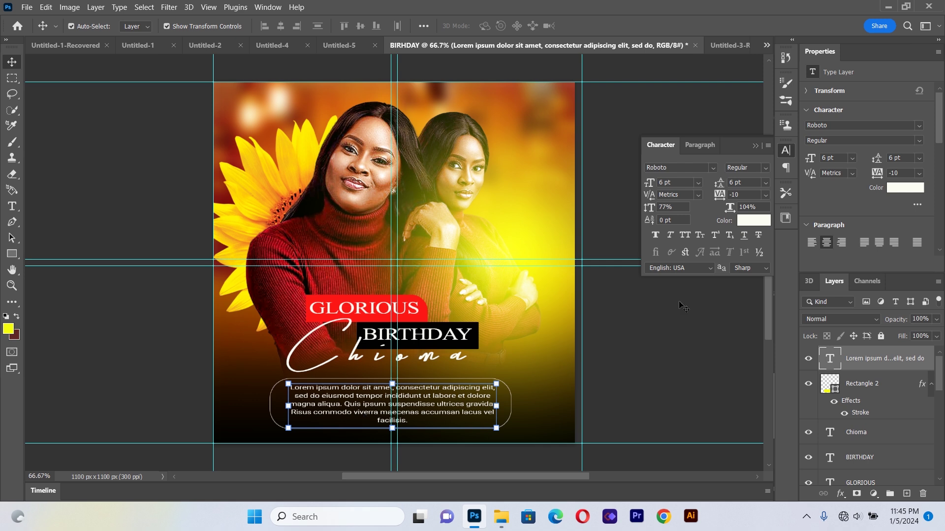
pyautogui.click(755, 145)
pyautogui.click(608, 209)
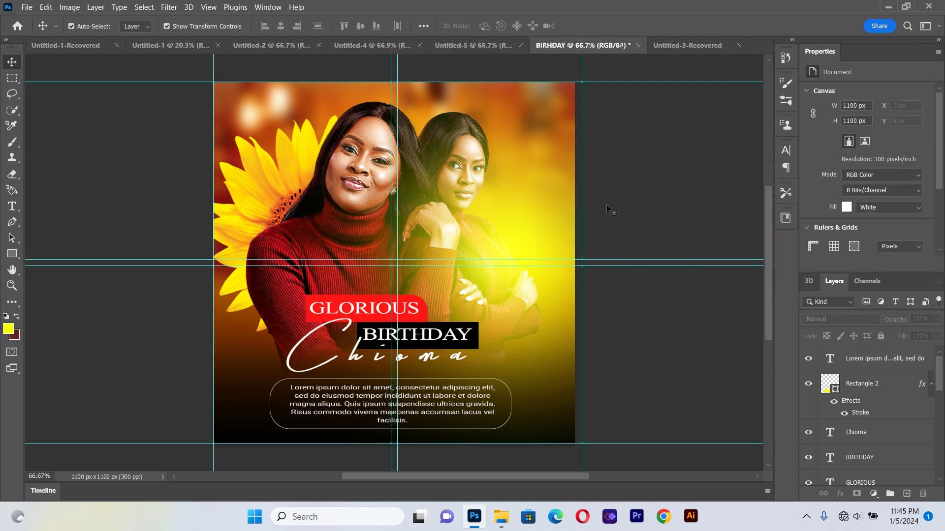
# Place the pngfind.com-decorative-lines-png-6501 image as a linked object, scaled to 4.50% and rotated -31.92°.
pyautogui.click(27, 7)
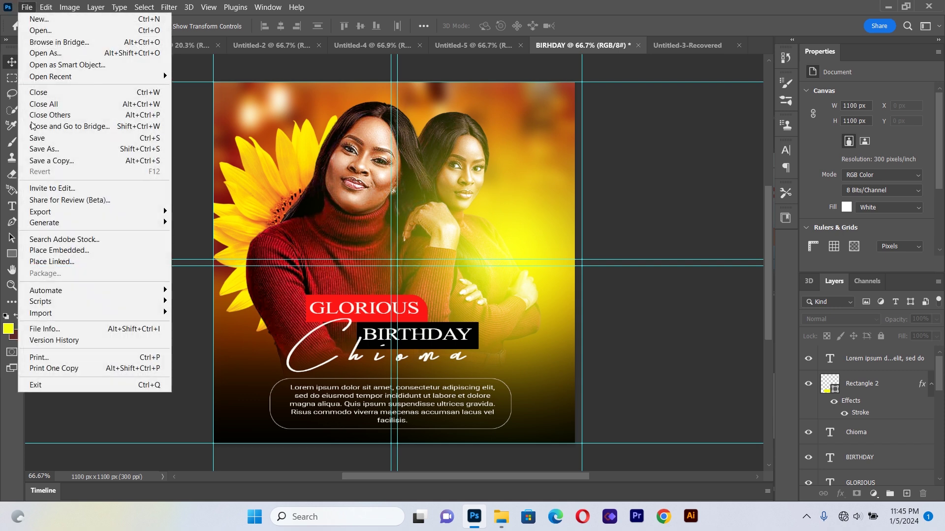
pyautogui.click(64, 264)
pyautogui.doubleClick(492, 123)
pyautogui.moveTo(573, 175); pyautogui.dragTo(530, 181)
pyautogui.moveTo(499, 223)
pyautogui.mouseDown()
pyautogui.moveTo(508, 258)
pyautogui.moveTo(508, 211)
pyautogui.mouseUp()
pyautogui.click(12, 62)
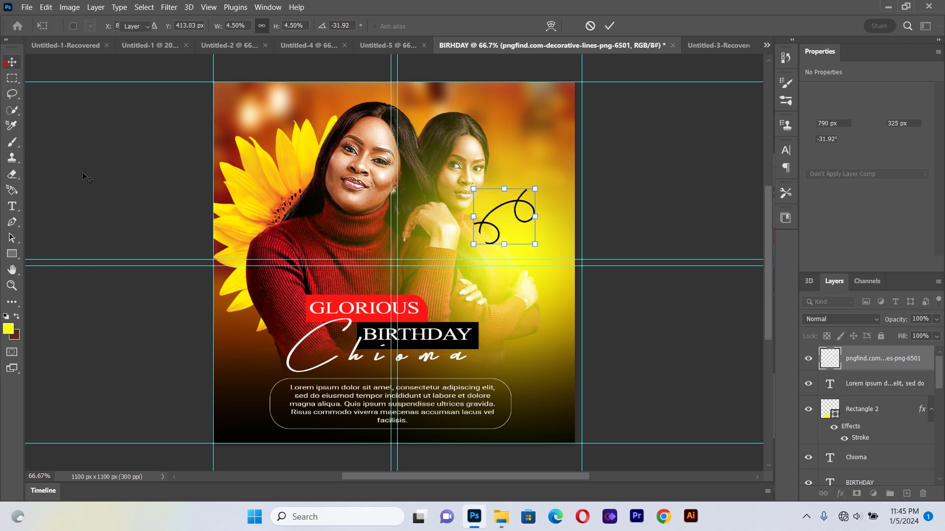
# Move the decorative lines just above the BIRTHDAY block, beside GLORIOUS, at X 675 px, Y 557 px.
pyautogui.moveTo(523, 216); pyautogui.dragTo(529, 212)
pyautogui.click(521, 199)
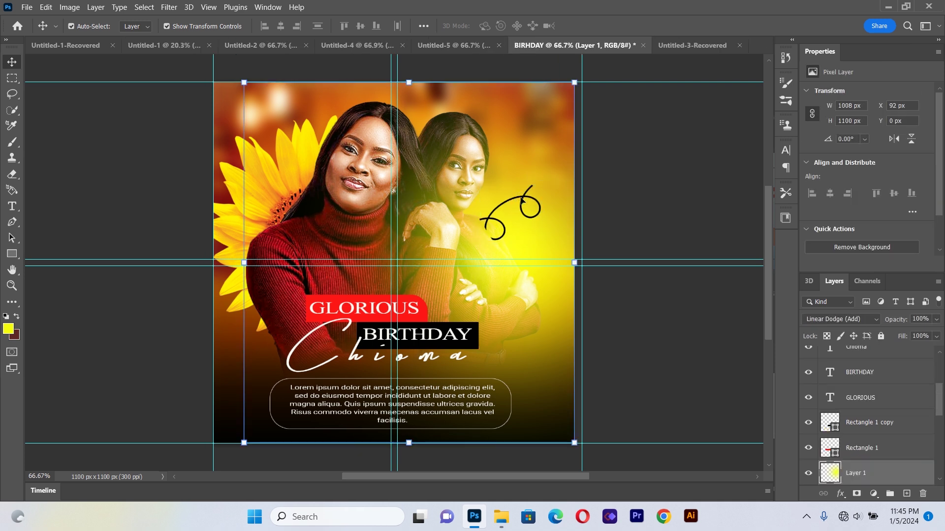
pyautogui.click(524, 200)
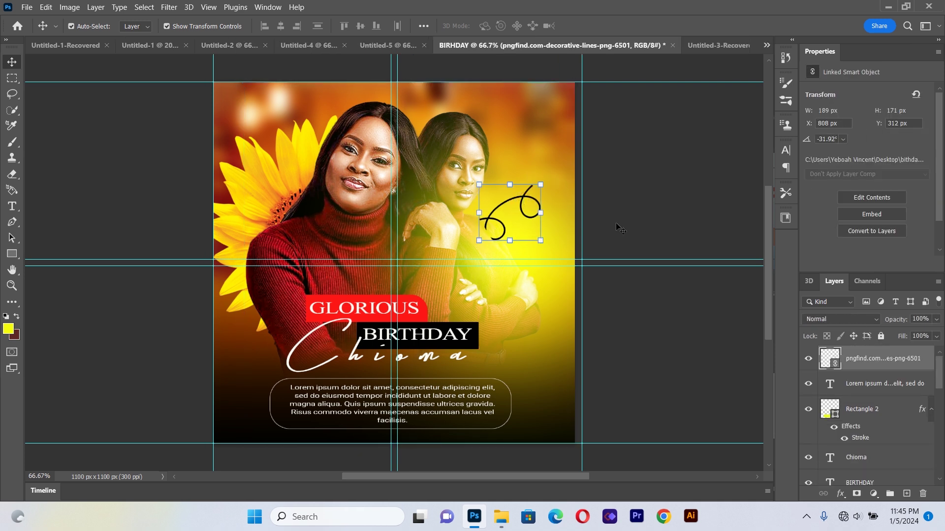
pyautogui.moveTo(531, 213); pyautogui.dragTo(477, 277)
pyautogui.click(647, 228)
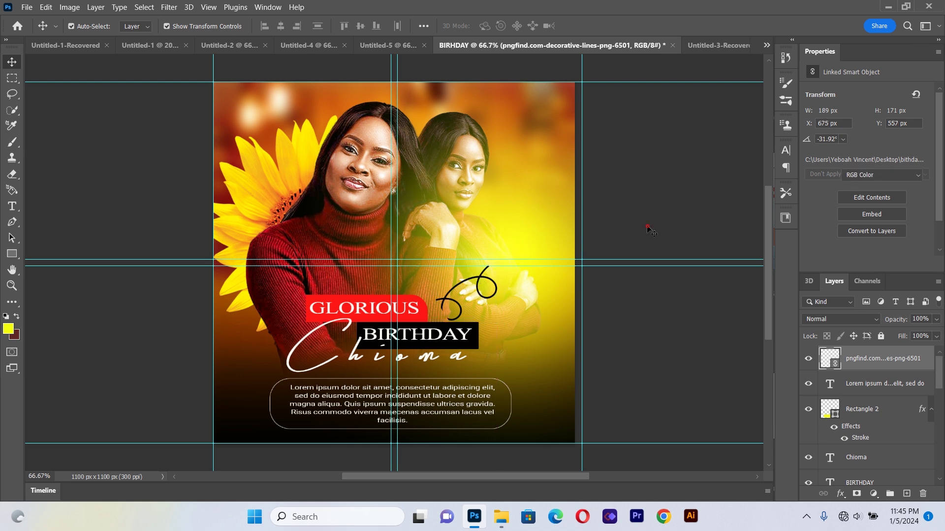